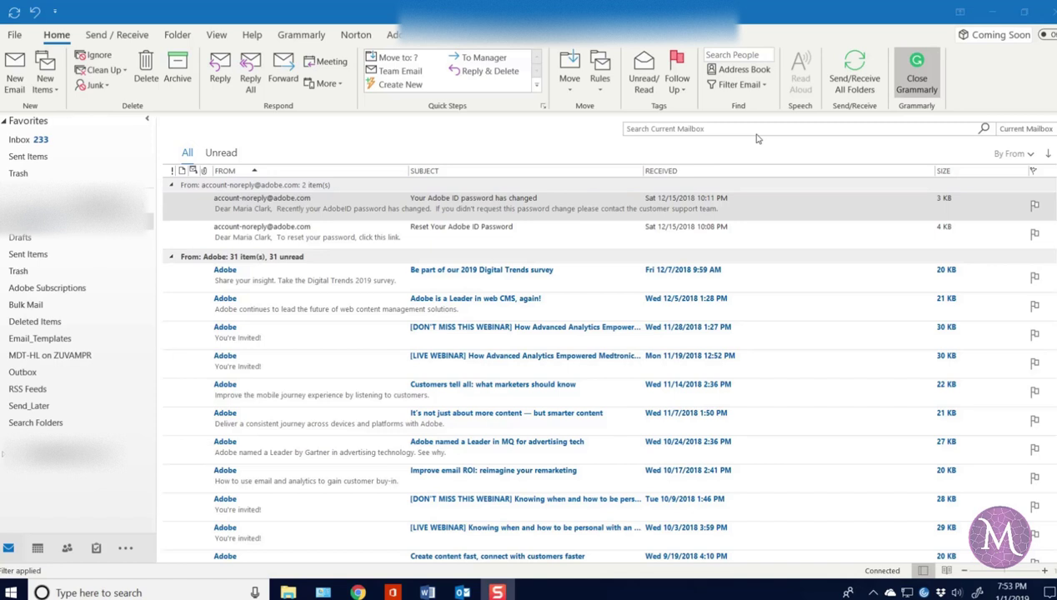
- Open Outlook's Filter Email list and dismiss it without filtering
{"action": "left_click", "coordinate": [765, 87]}
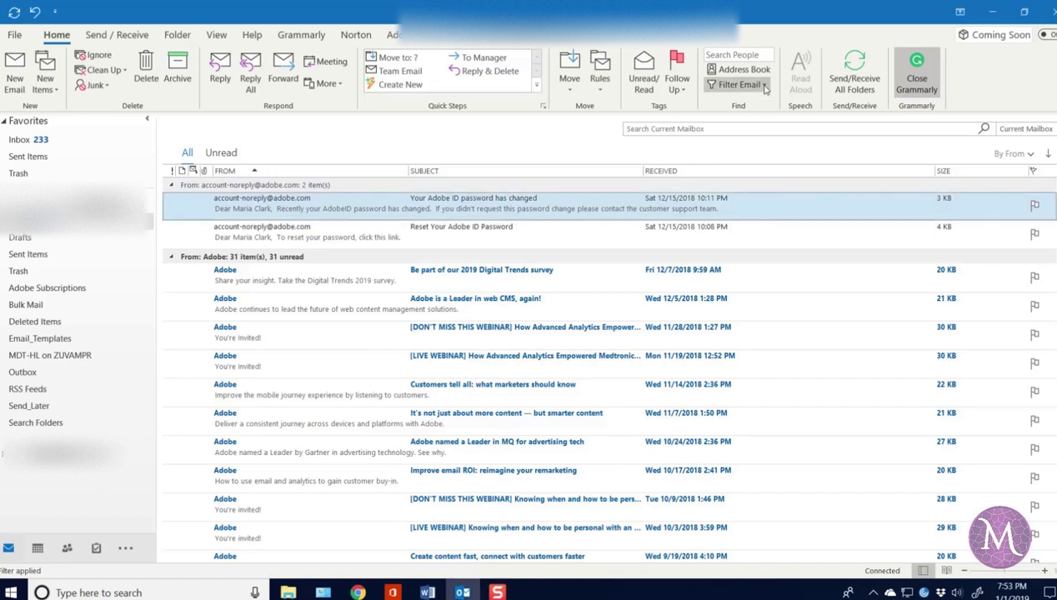
{"action": "left_click", "coordinate": [765, 86]}
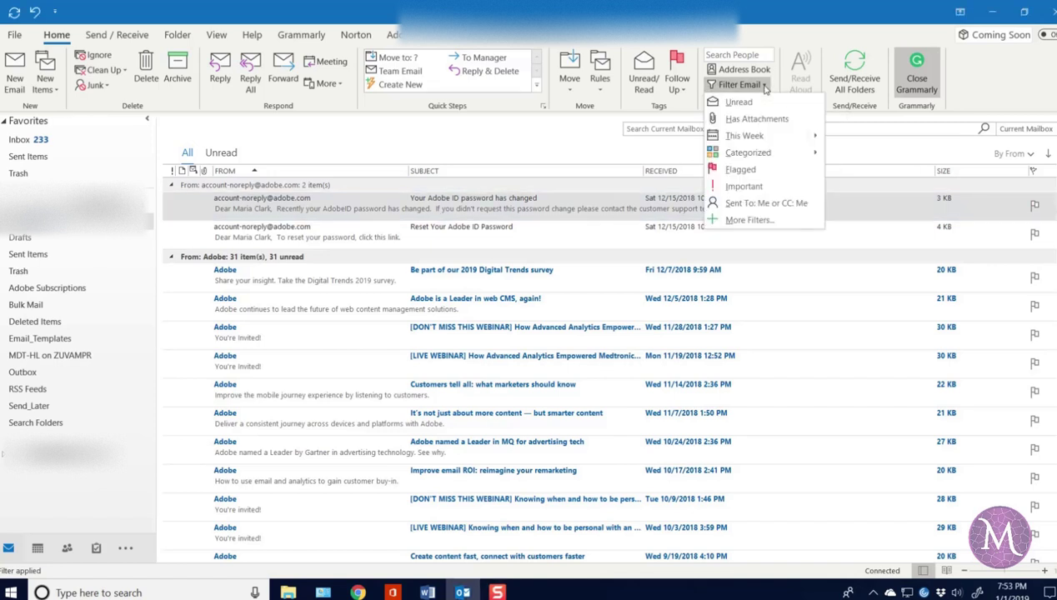
{"action": "mouse_move", "coordinate": [744, 155]}
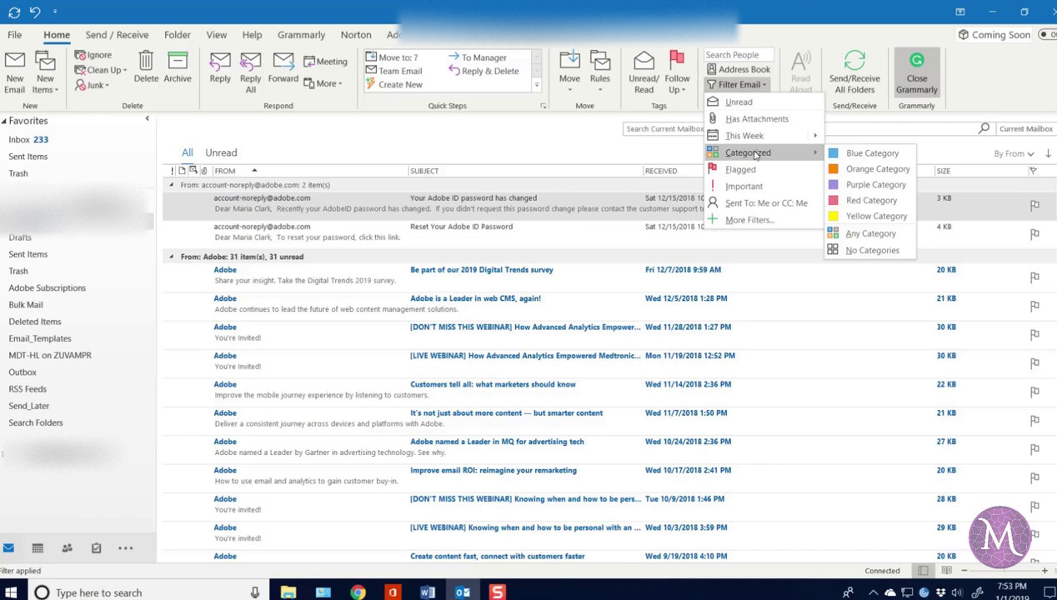
{"action": "key", "text": "Escape"}
{"action": "key", "text": "Escape"}
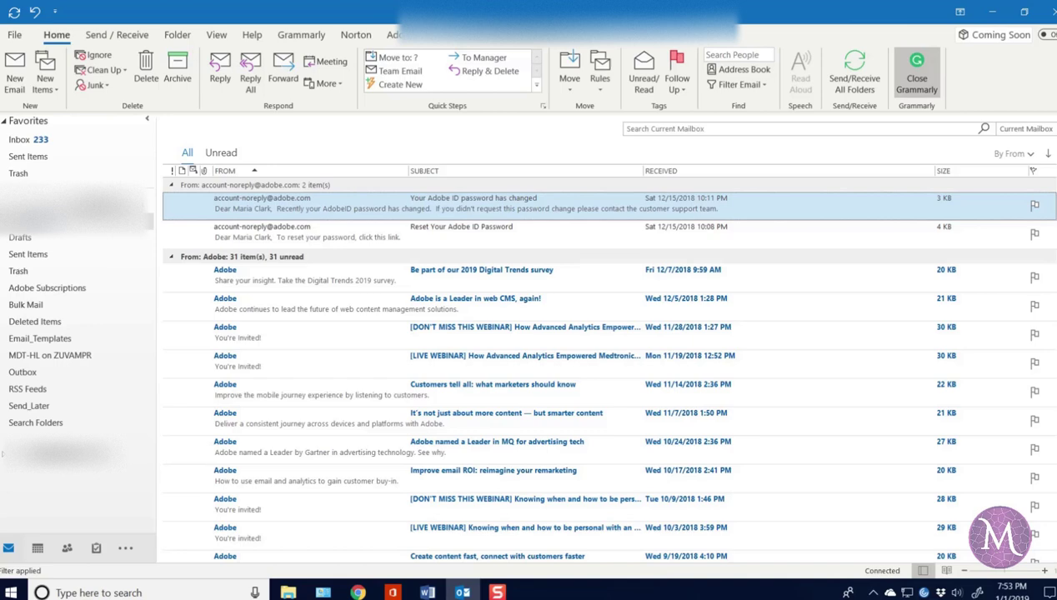
- Bring Chrome forward, scroll the forum thread, and open the 'Create and assign' color categories article
{"action": "key", "text": "alt+Tab"}
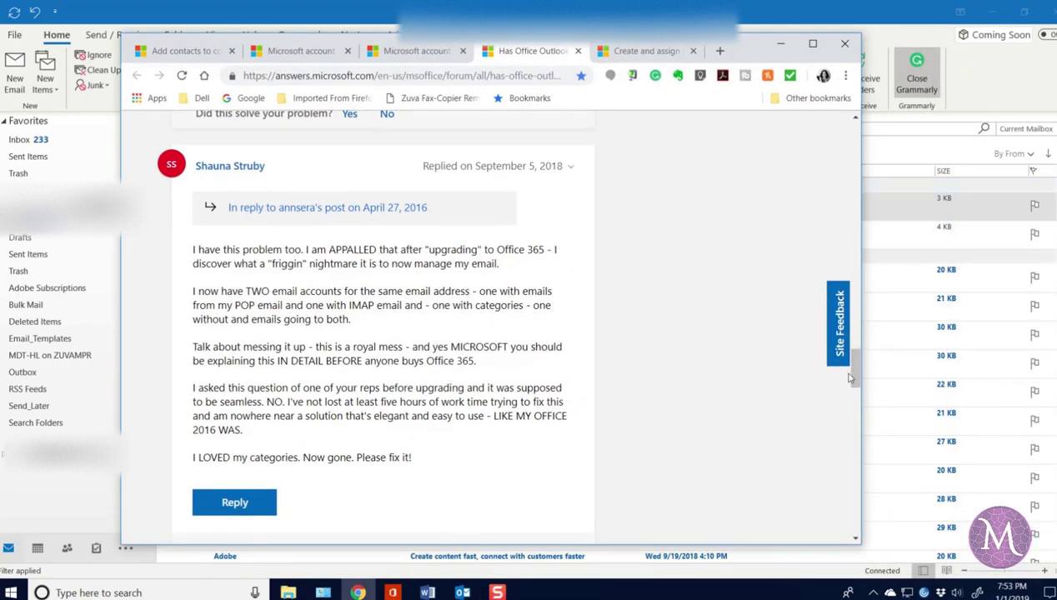
{"action": "left_click_drag", "start_coordinate": [856, 359], "coordinate": [850, 454]}
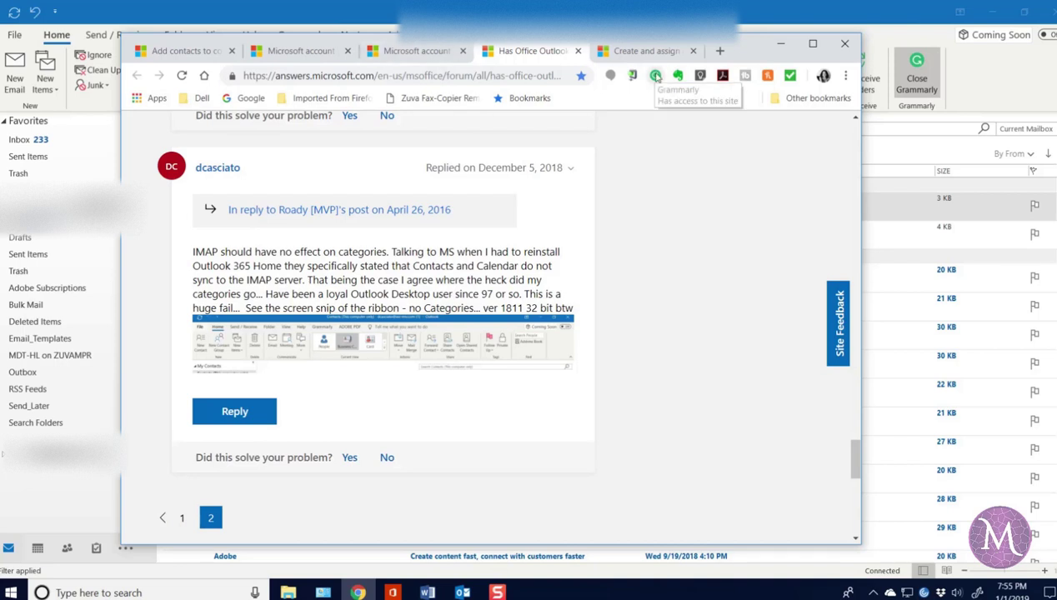
{"action": "left_click", "coordinate": [644, 52]}
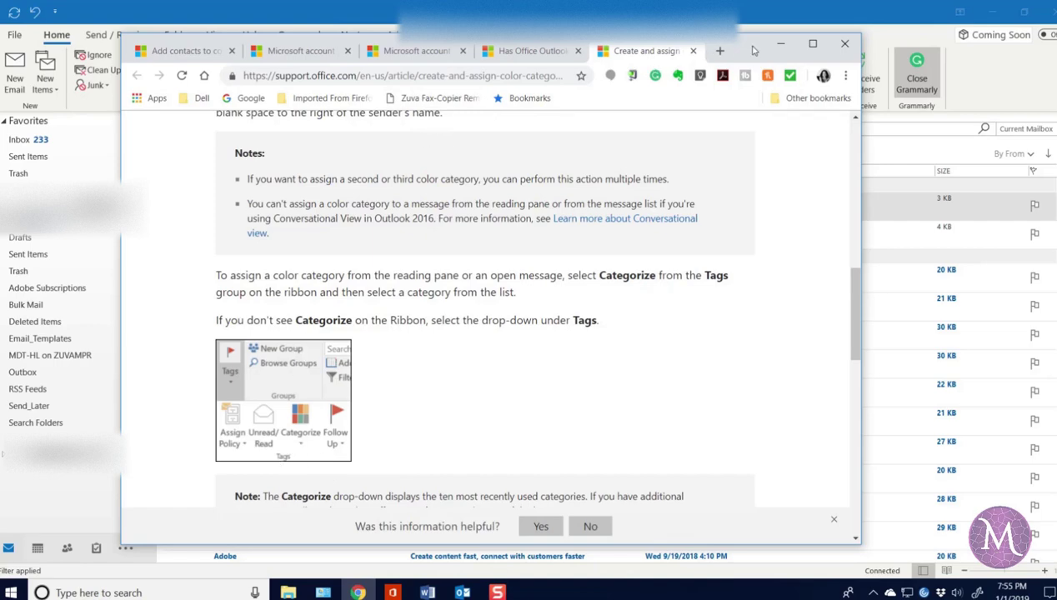
- Drag Chrome down and left, putting the filtered, sender-grouped Outlook inbox in front
{"action": "left_click_drag", "start_coordinate": [748, 50], "coordinate": [504, 137]}
{"action": "left_click", "coordinate": [666, 109]}
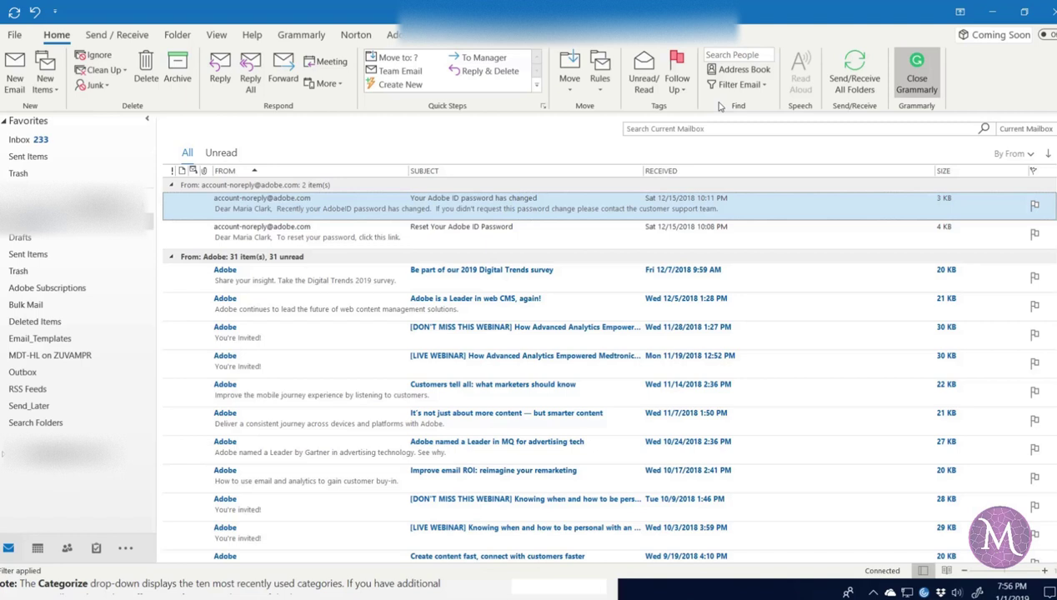
{"action": "left_click", "coordinate": [13, 38]}
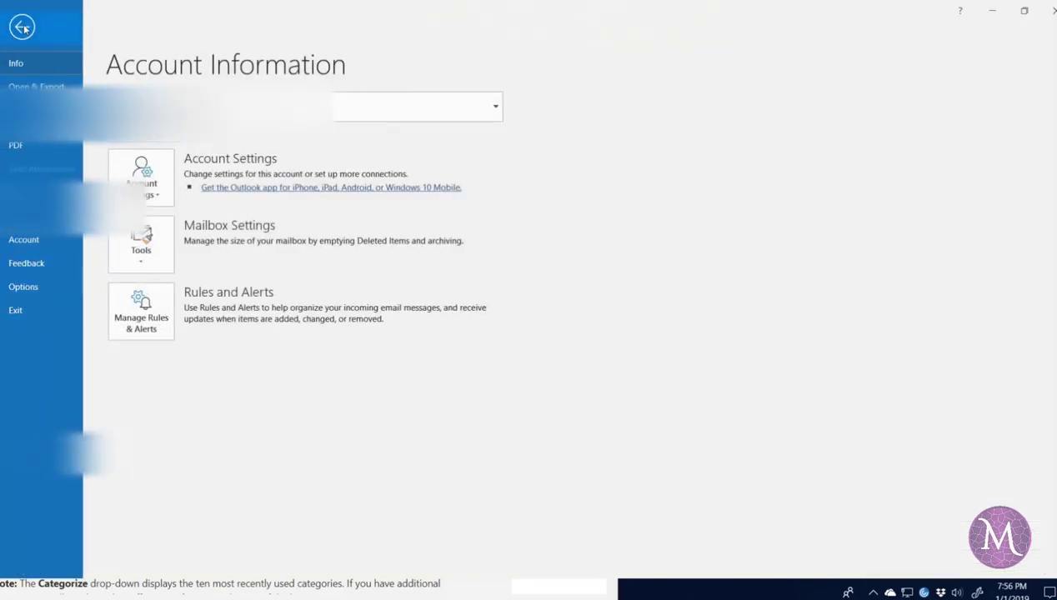
{"action": "left_click", "coordinate": [24, 287]}
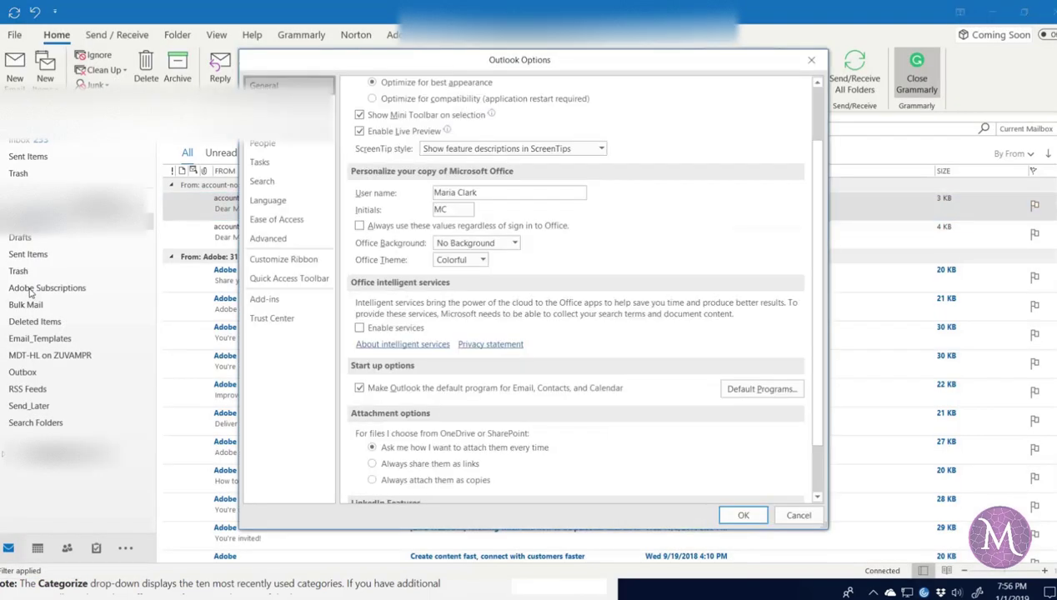
{"action": "left_click", "coordinate": [306, 261]}
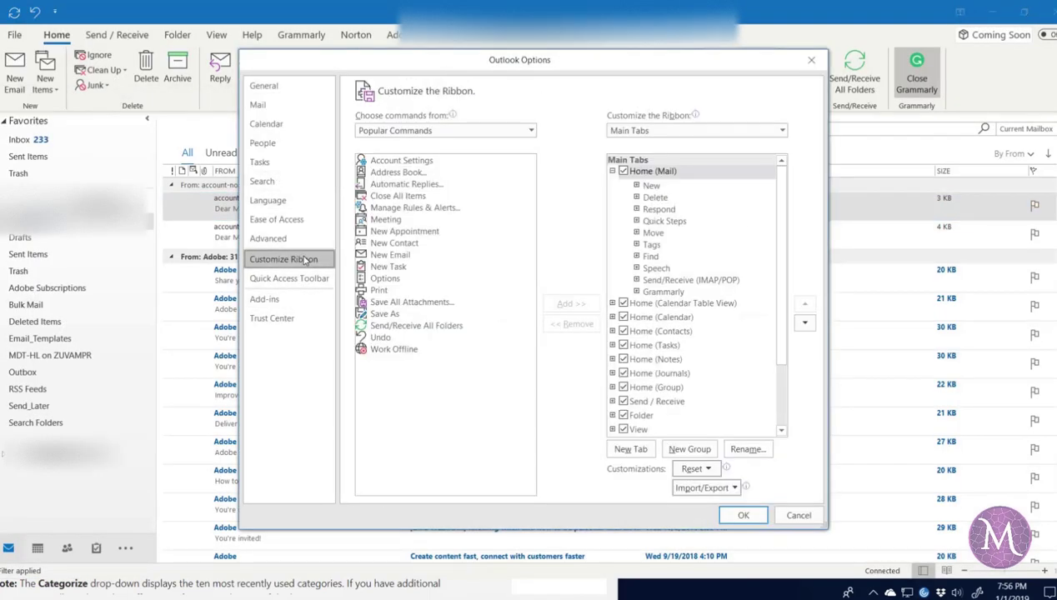
{"action": "left_click", "coordinate": [637, 245]}
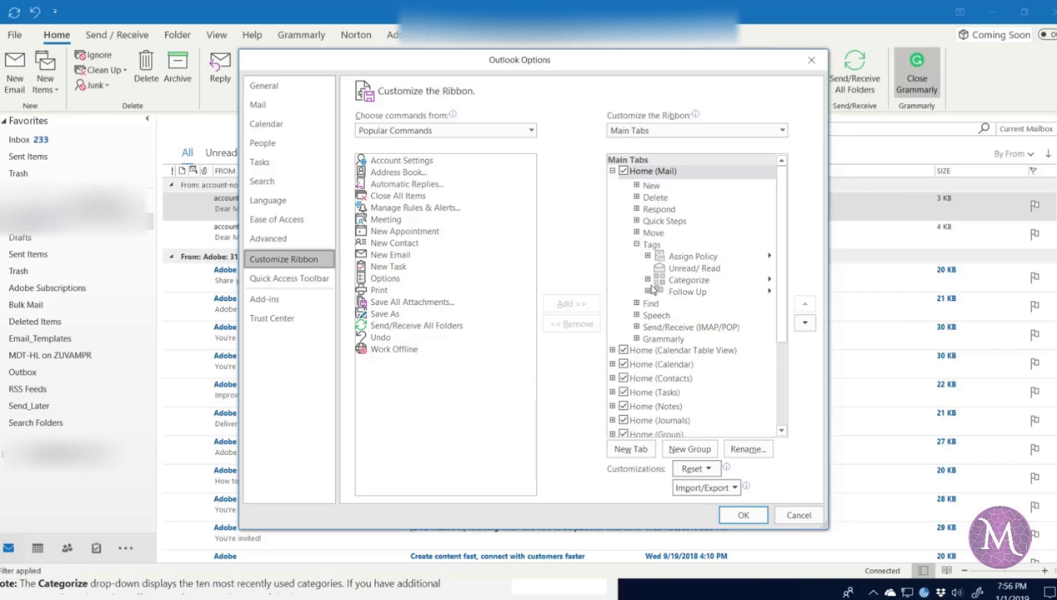
{"action": "left_click", "coordinate": [647, 281]}
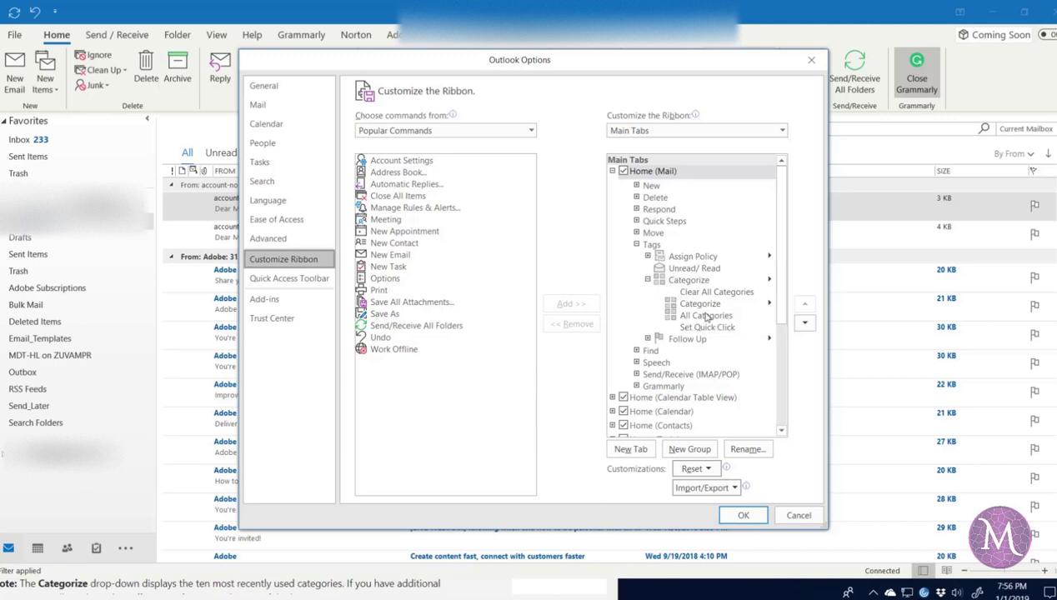
{"action": "scroll", "coordinate": [700, 292], "scroll_direction": "down", "scroll_amount": 1}
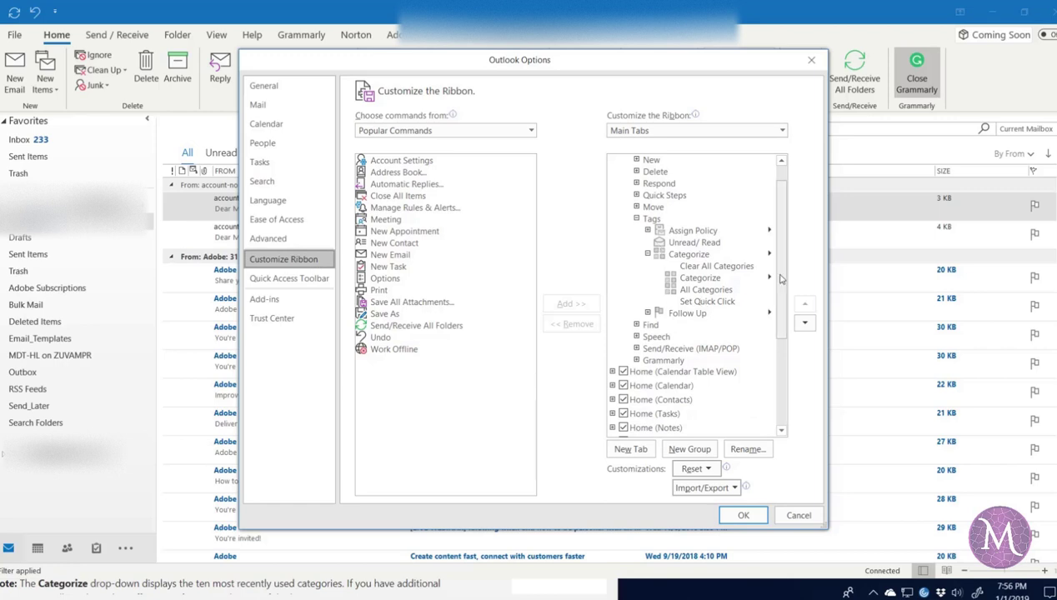
{"action": "scroll", "coordinate": [780, 279], "scroll_direction": "down", "scroll_amount": 1}
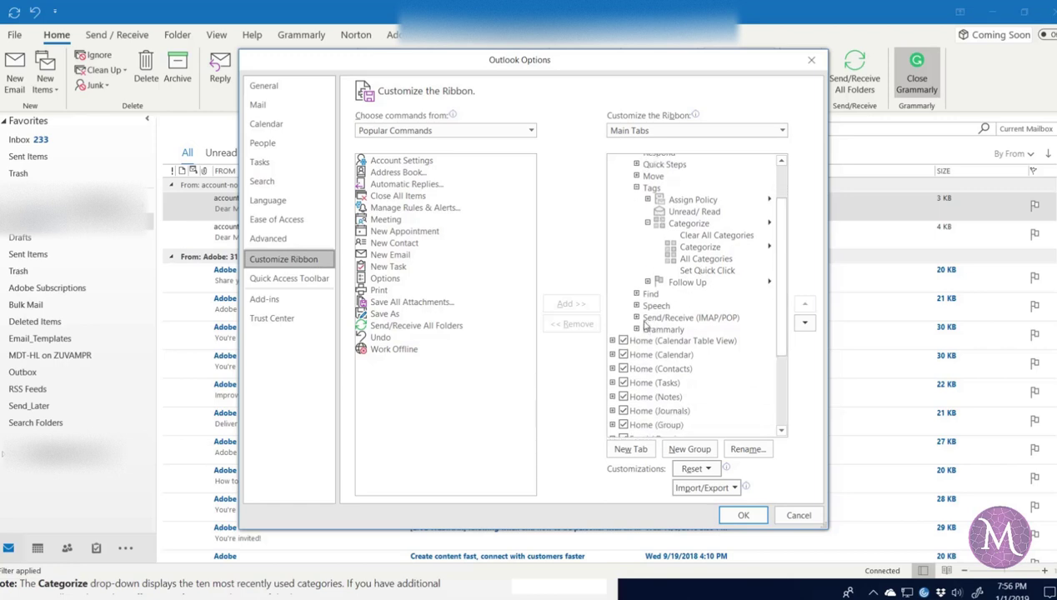
{"action": "left_click", "coordinate": [636, 294]}
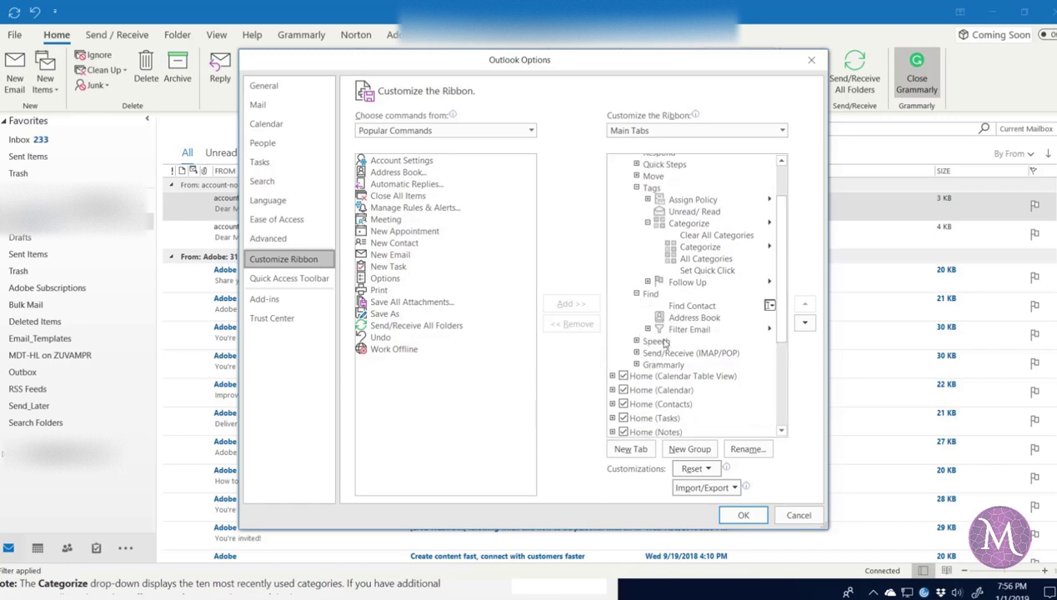
{"action": "left_click", "coordinate": [647, 330]}
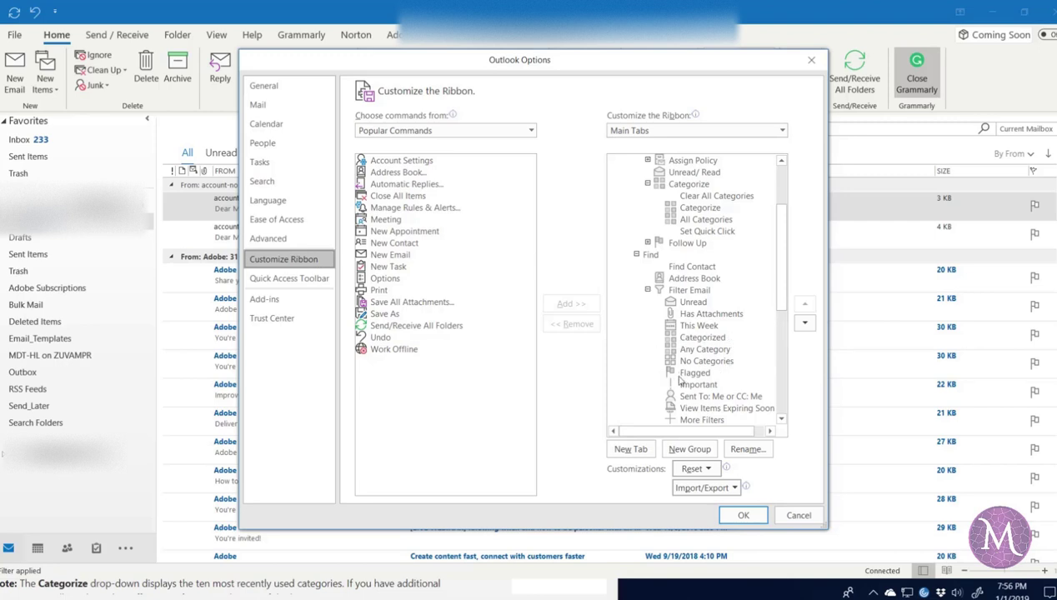
{"action": "scroll", "coordinate": [776, 298], "scroll_direction": "down", "scroll_amount": 3}
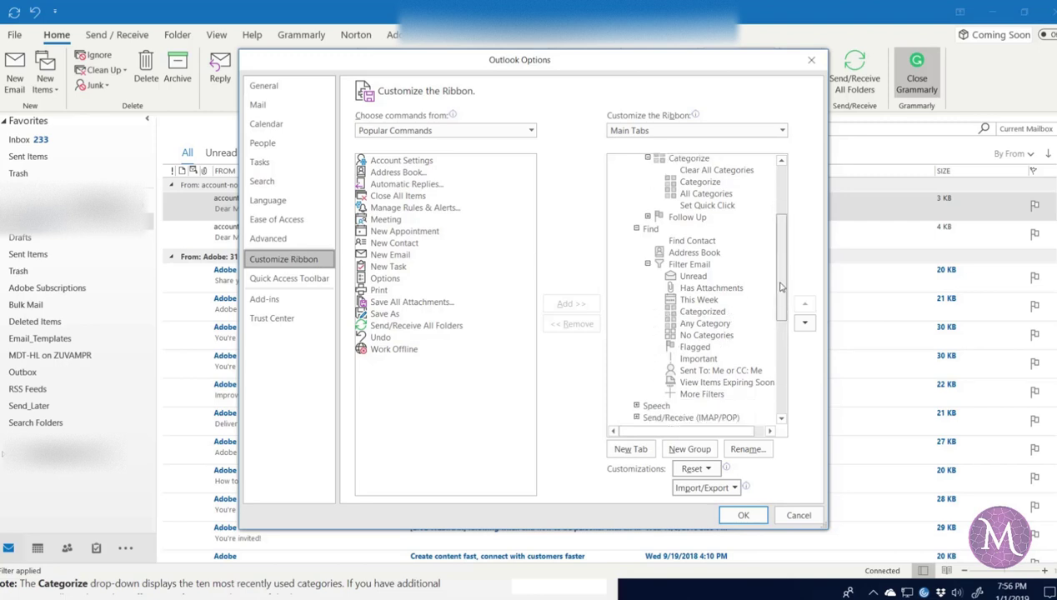
{"action": "scroll", "coordinate": [780, 313], "scroll_direction": "down", "scroll_amount": 1}
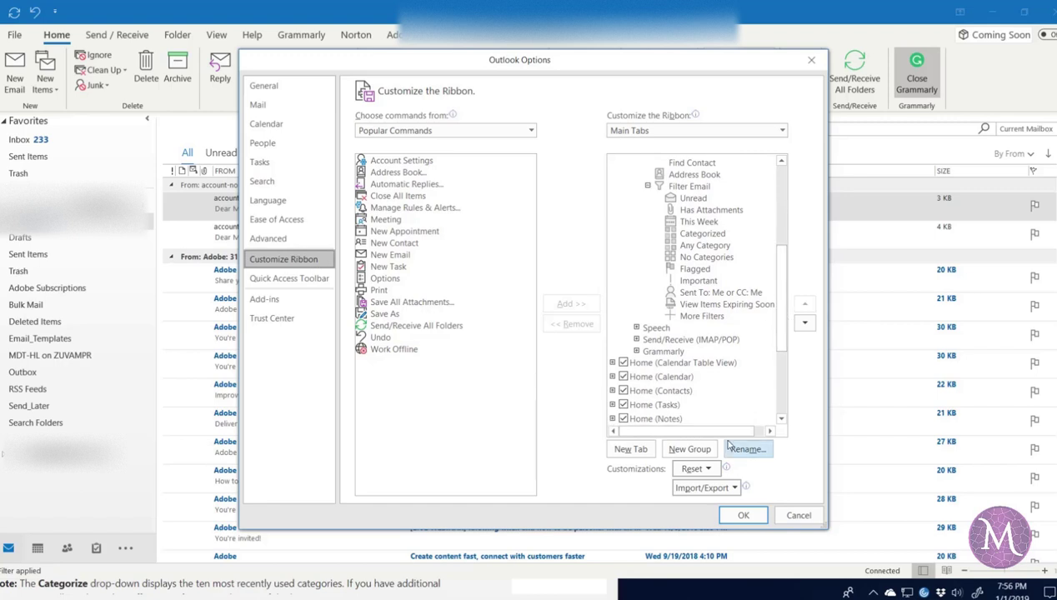
{"action": "left_click", "coordinate": [802, 515]}
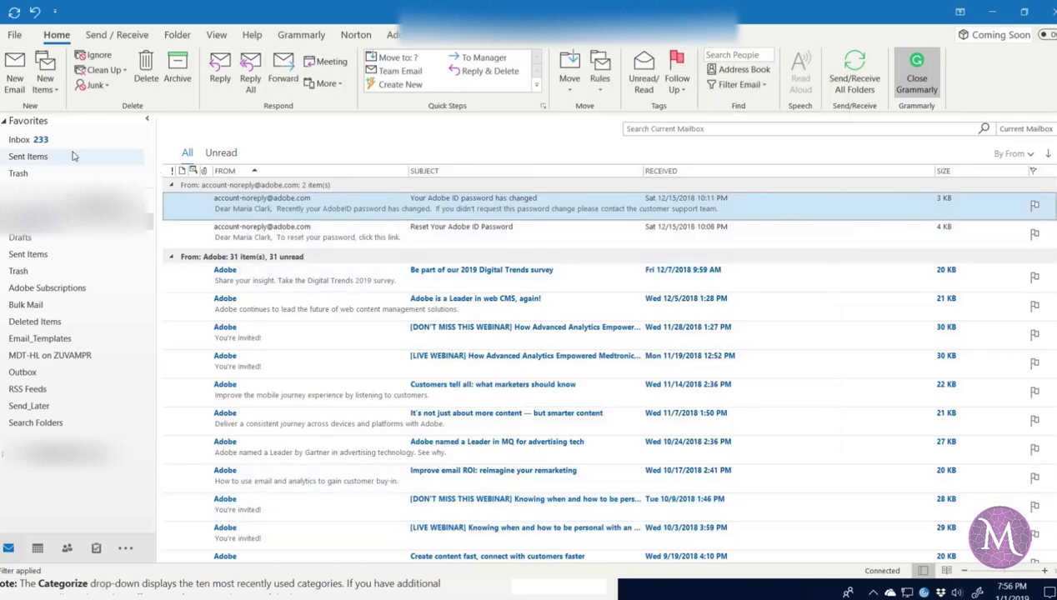
- Add Categories to the shown columns in View Settings, then drag it beside Received and widen it
{"action": "right_click", "coordinate": [792, 175]}
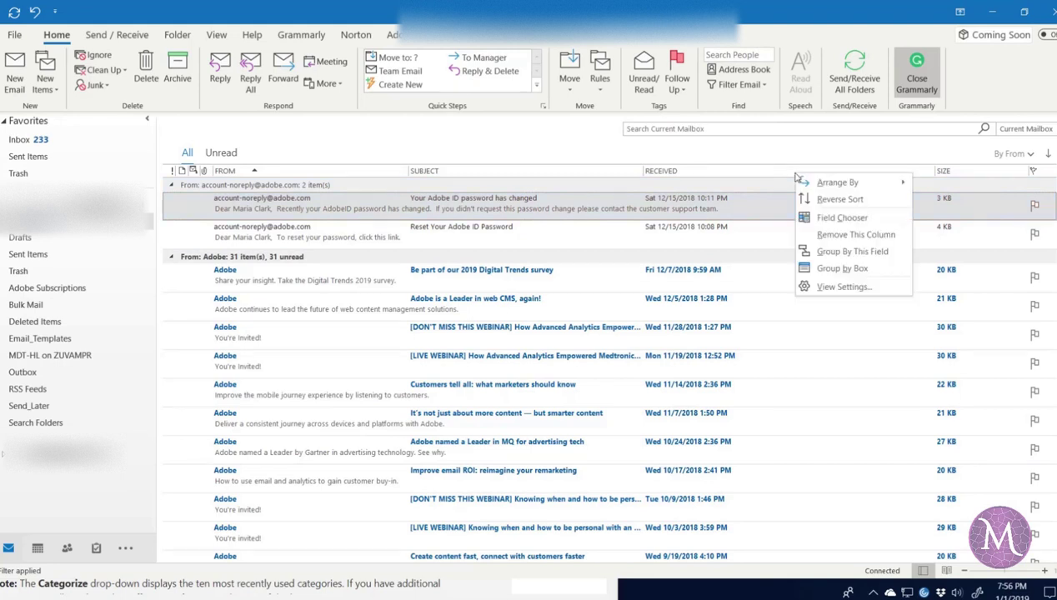
{"action": "left_click", "coordinate": [823, 288]}
{"action": "left_click", "coordinate": [419, 217]}
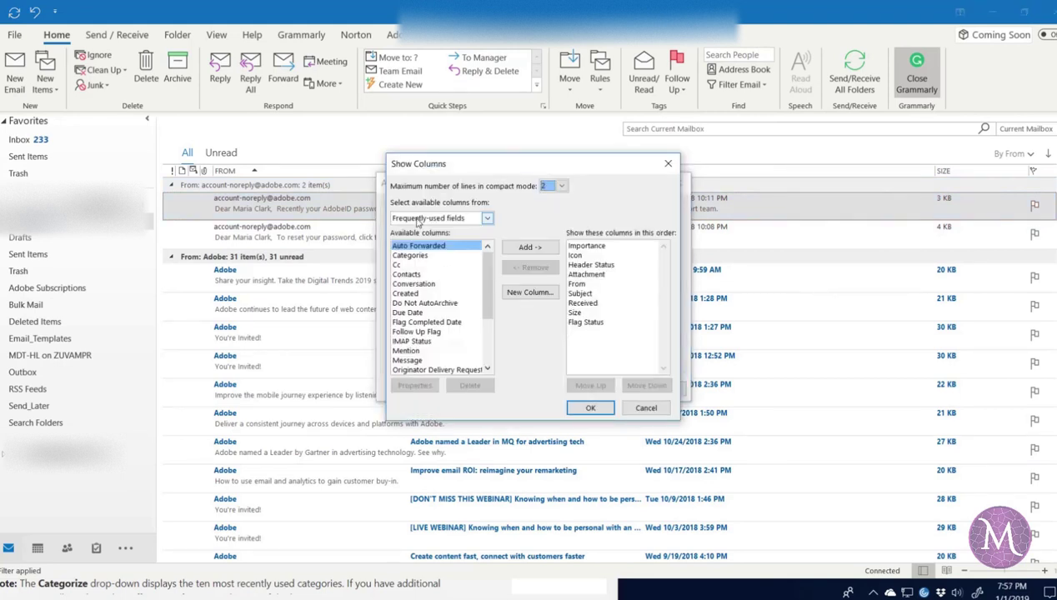
{"action": "left_click", "coordinate": [446, 255]}
{"action": "left_click", "coordinate": [530, 247]}
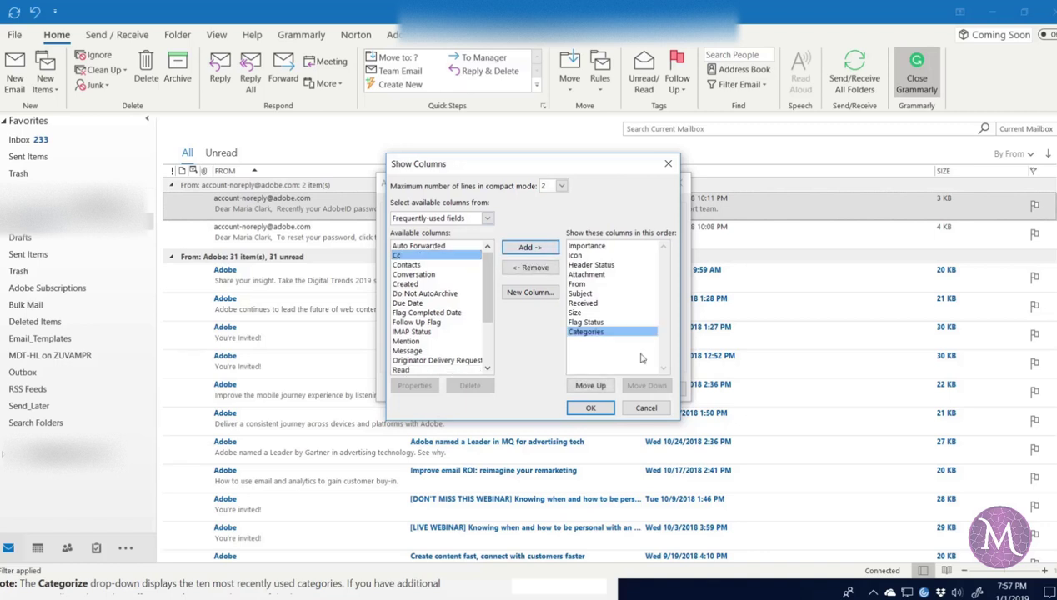
{"action": "left_click", "coordinate": [602, 408]}
{"action": "left_click", "coordinate": [605, 390]}
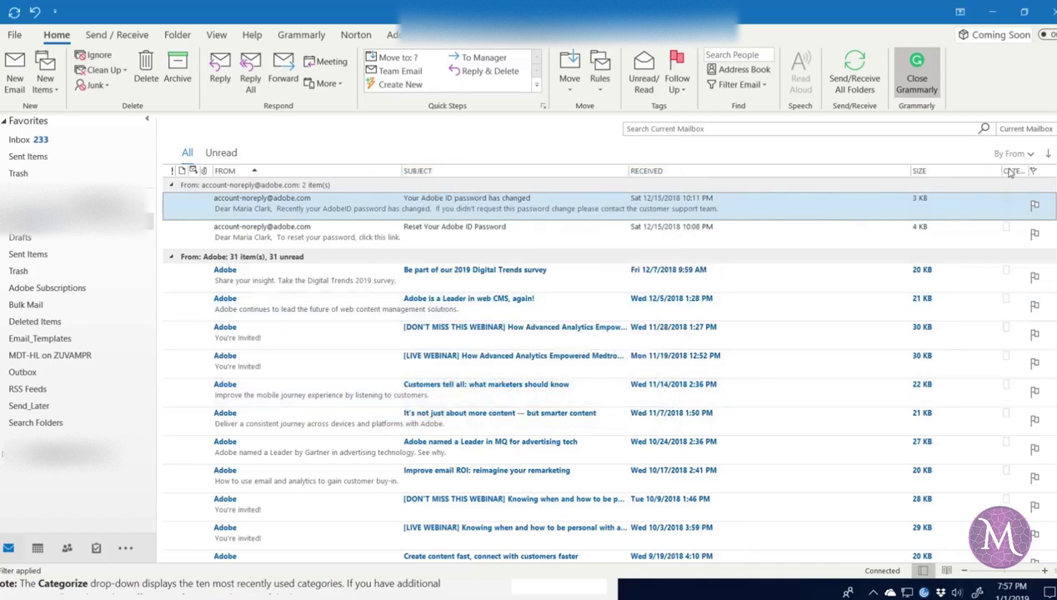
{"action": "left_click_drag", "start_coordinate": [1010, 171], "coordinate": [905, 172]}
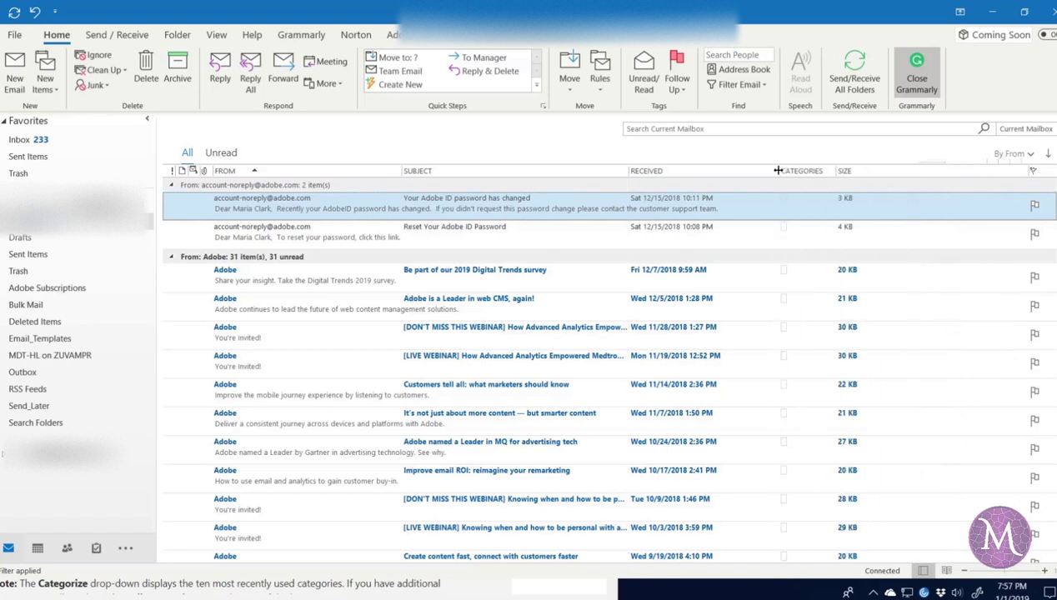
{"action": "left_click_drag", "start_coordinate": [834, 171], "coordinate": [917, 171]}
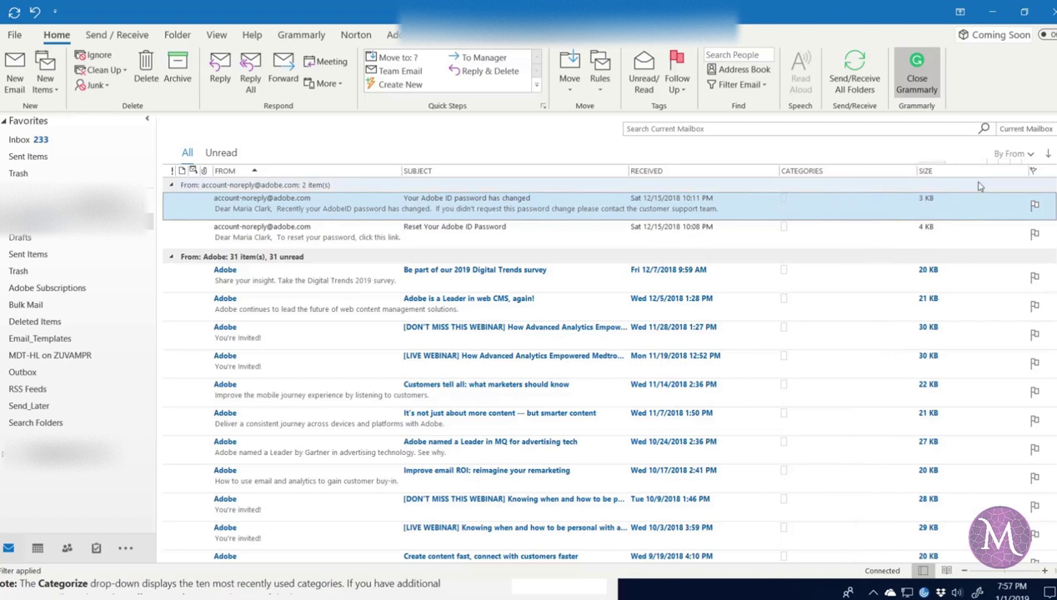
- Give 'Your Adobe ID password has changed' Red Category and confirm it in the message's All Categories list
{"action": "left_click", "coordinate": [784, 200]}
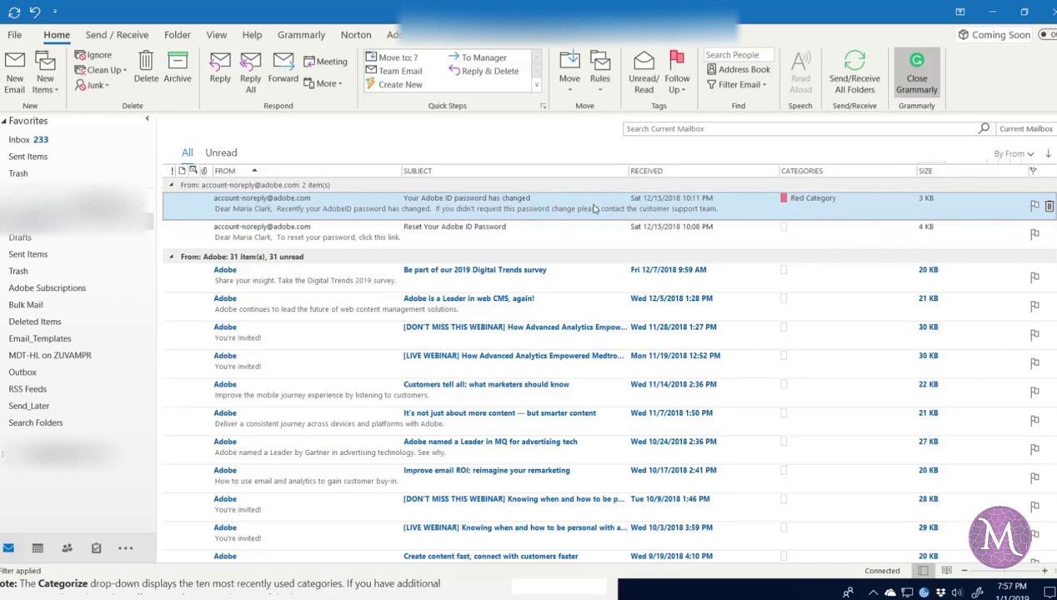
{"action": "double_click", "coordinate": [516, 202]}
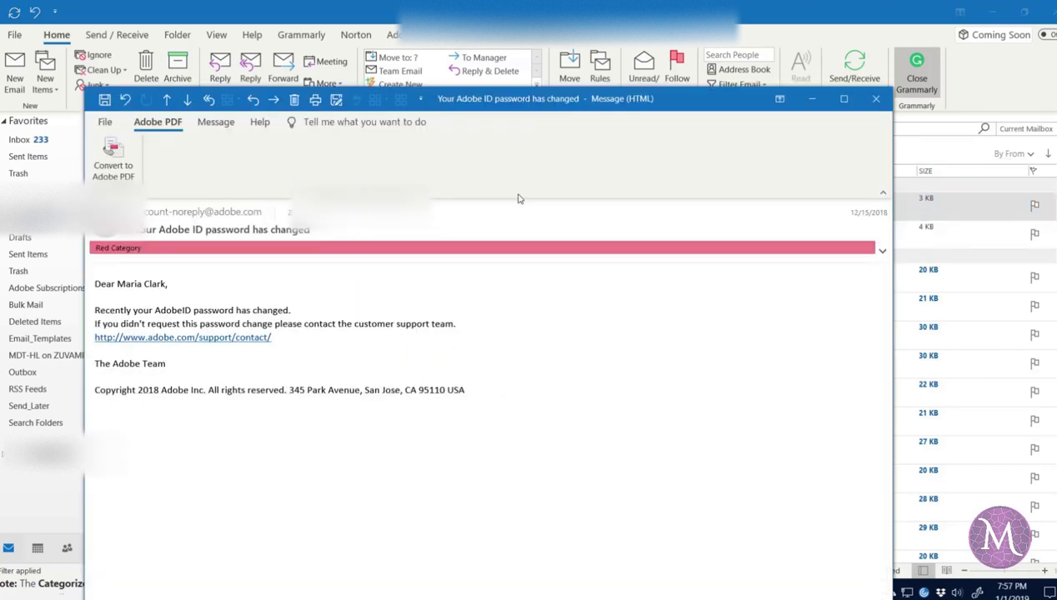
{"action": "right_click", "coordinate": [432, 255]}
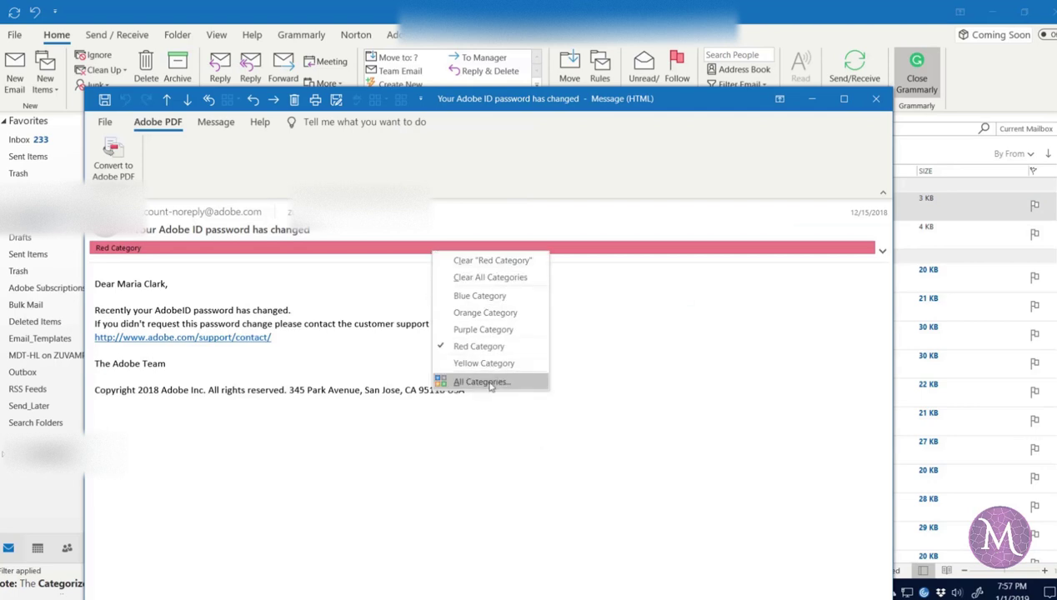
{"action": "left_click", "coordinate": [487, 383]}
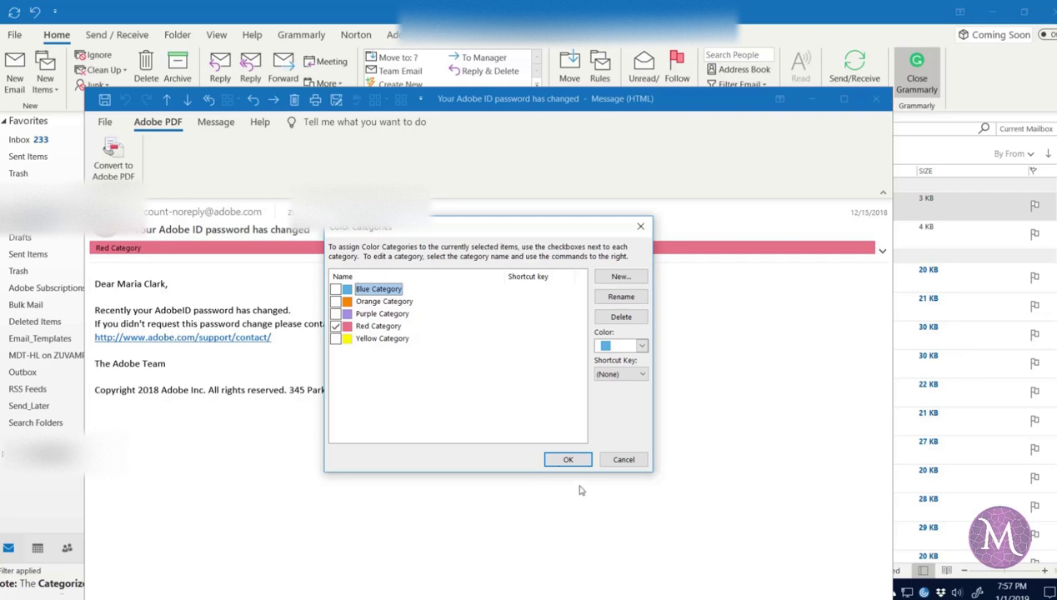
{"action": "left_click", "coordinate": [567, 460]}
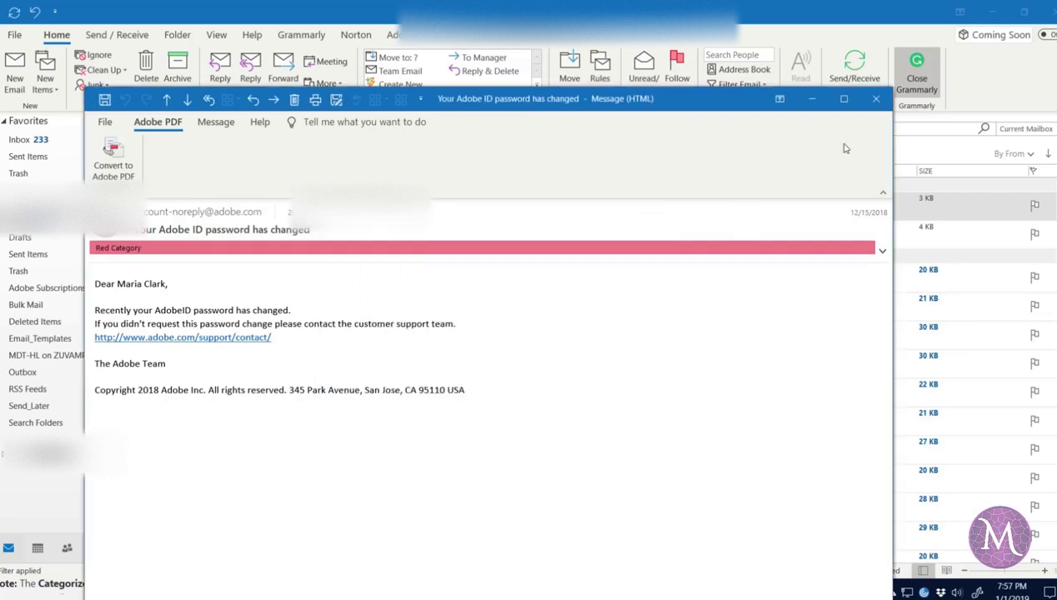
{"action": "left_click", "coordinate": [876, 100]}
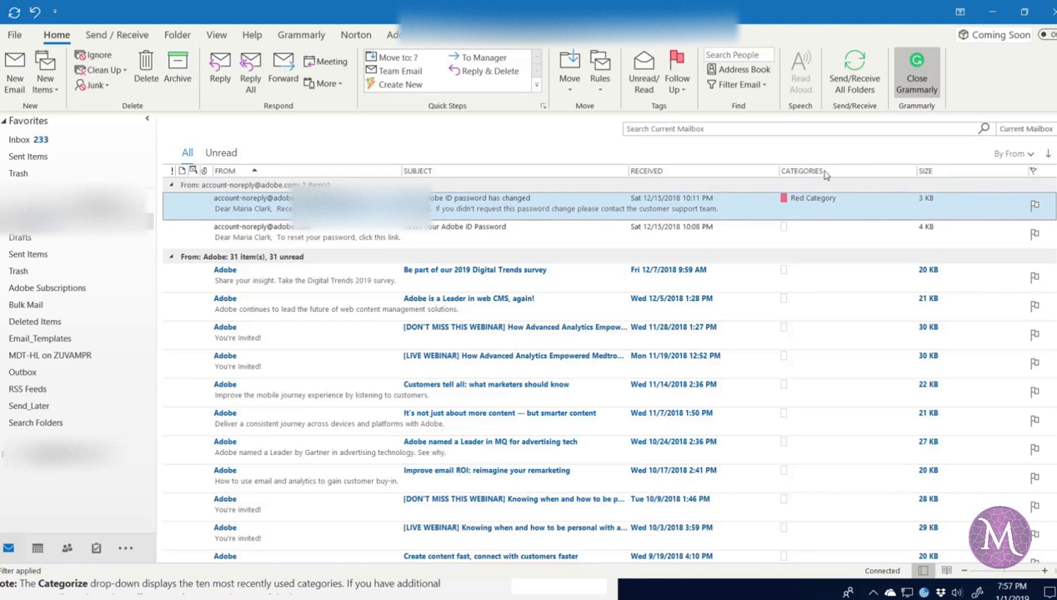
{"action": "left_click", "coordinate": [847, 210]}
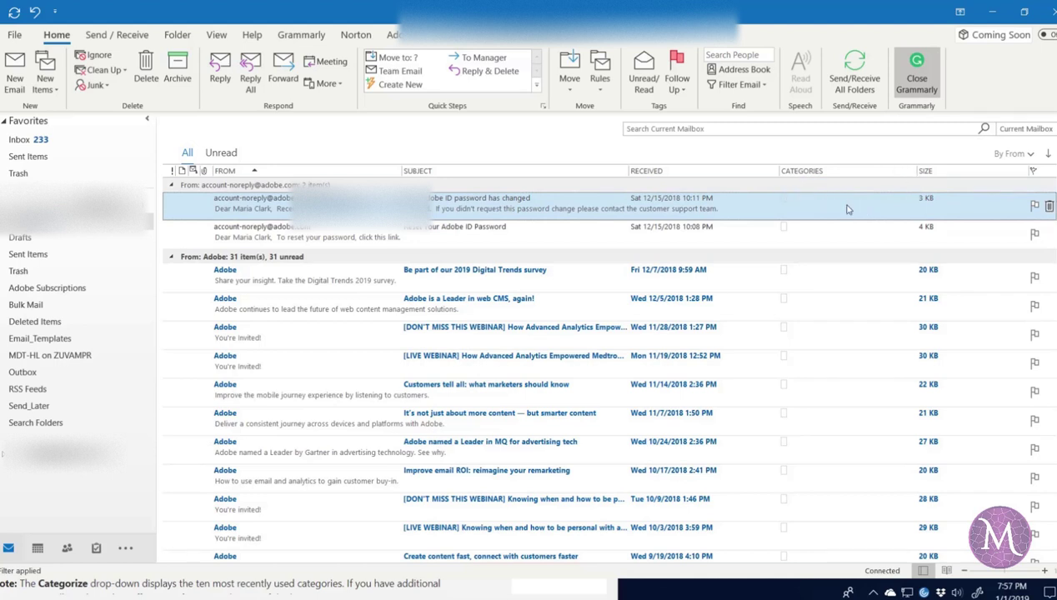
{"action": "double_click", "coordinate": [847, 209]}
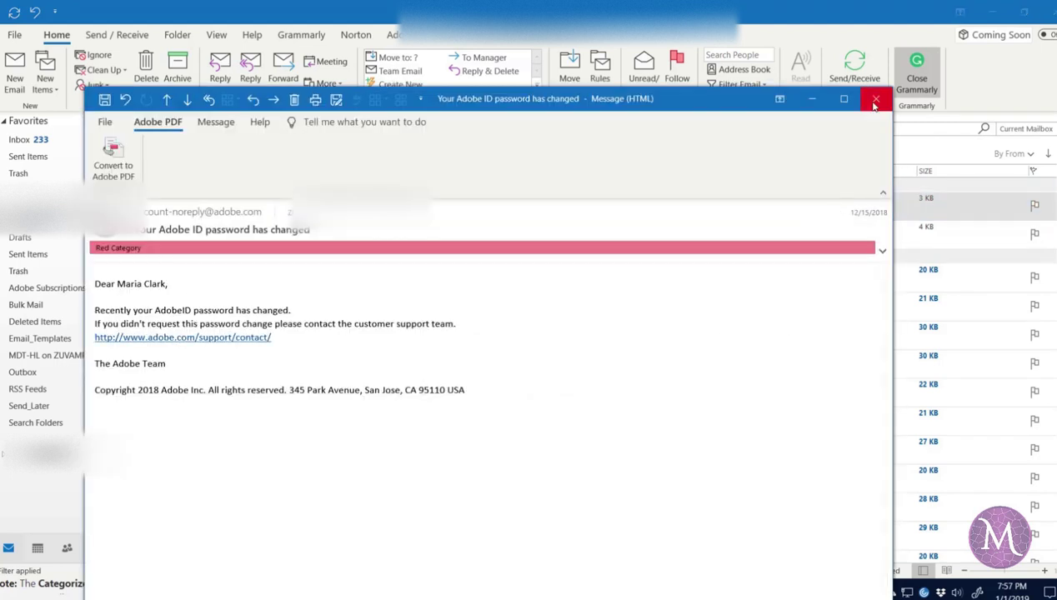
{"action": "left_click", "coordinate": [874, 100]}
{"action": "double_click", "coordinate": [838, 210]}
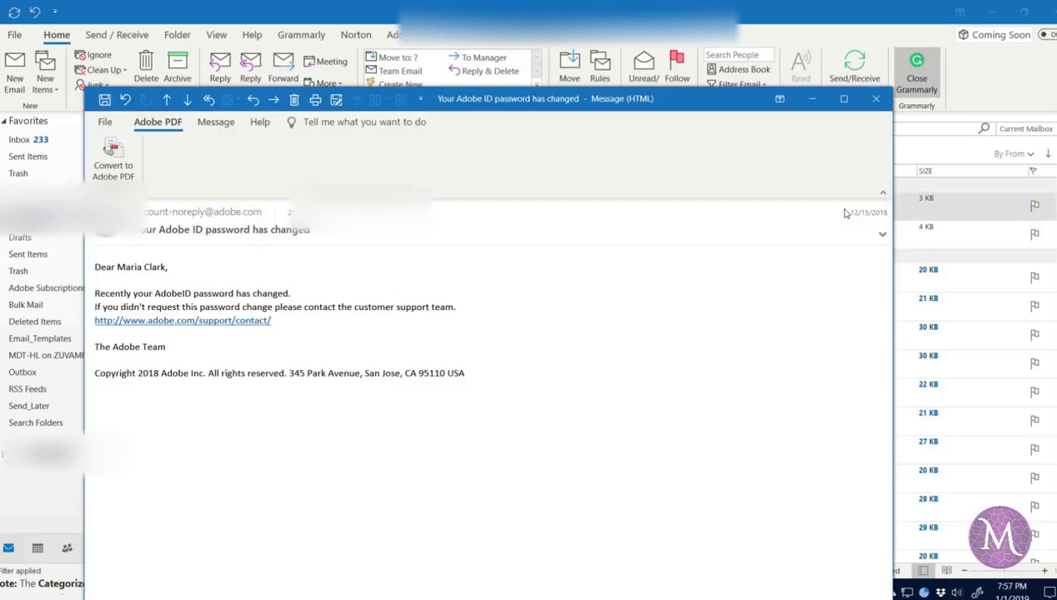
{"action": "left_click", "coordinate": [875, 99]}
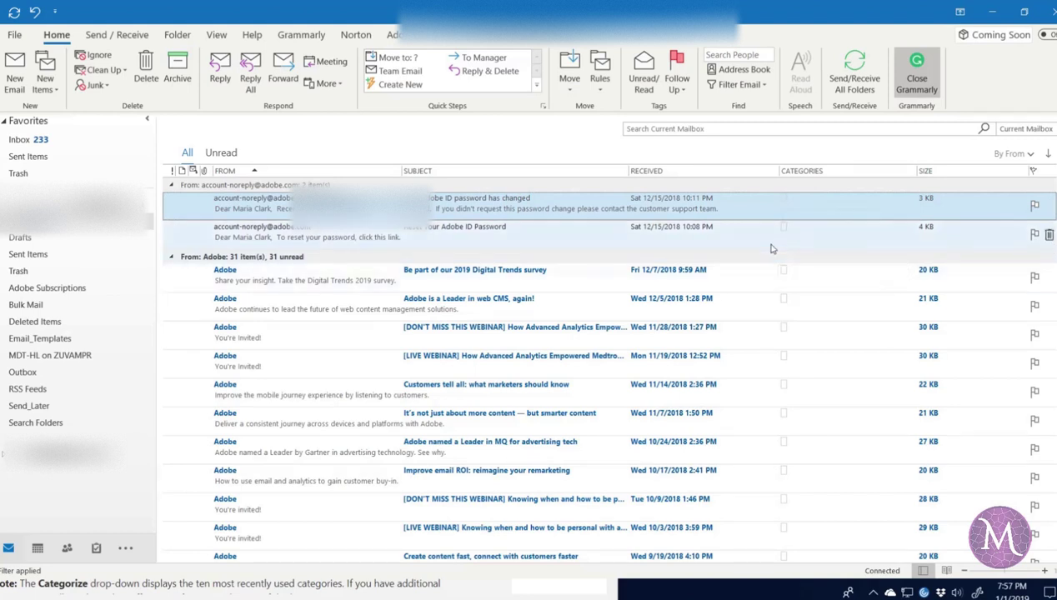
{"action": "left_click", "coordinate": [784, 199]}
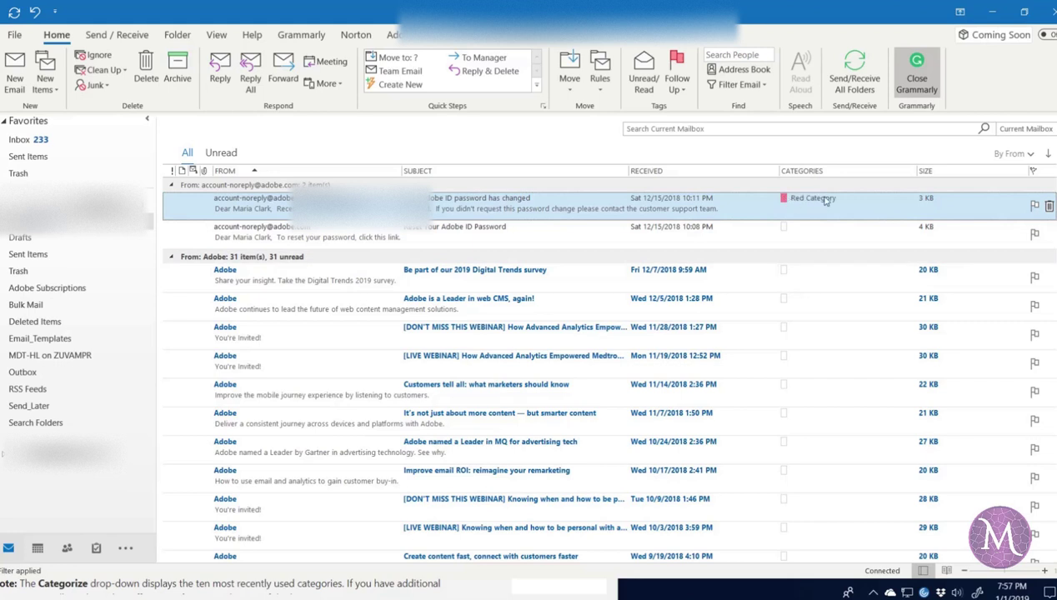
{"action": "right_click", "coordinate": [783, 203]}
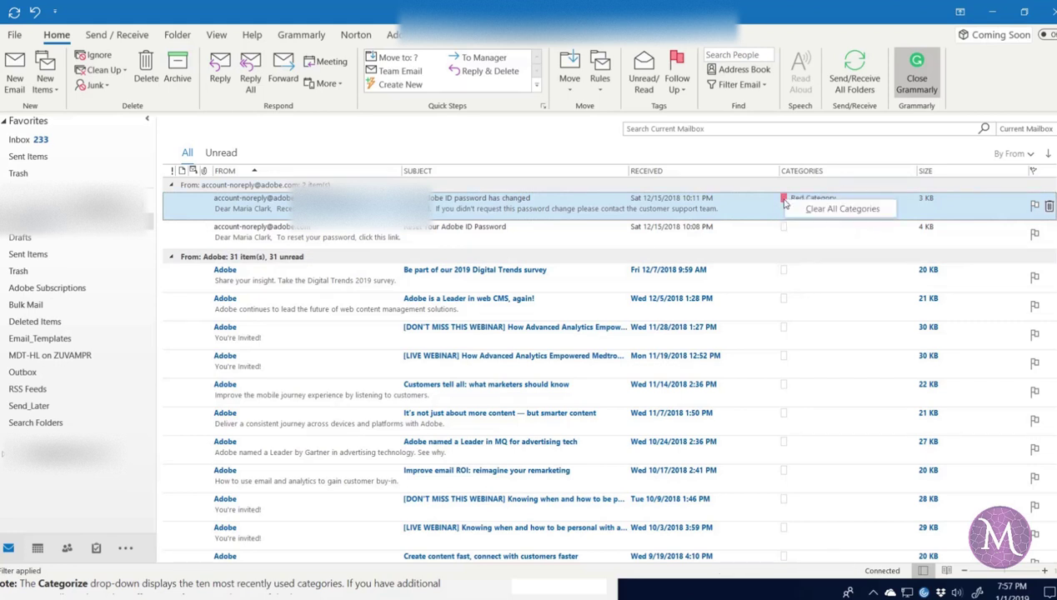
{"action": "left_click", "coordinate": [827, 215]}
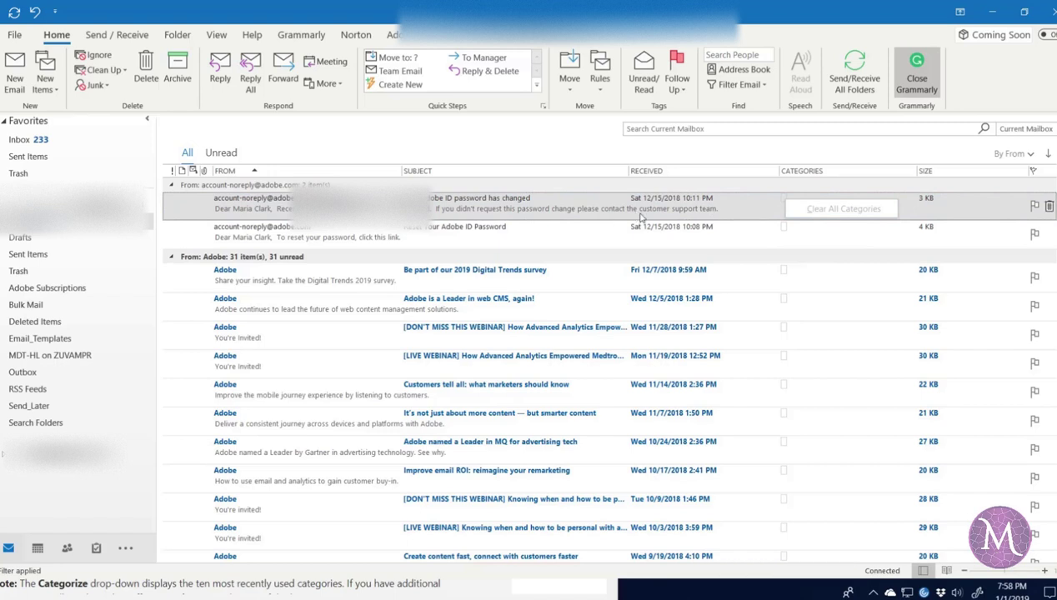
{"action": "left_click", "coordinate": [783, 200]}
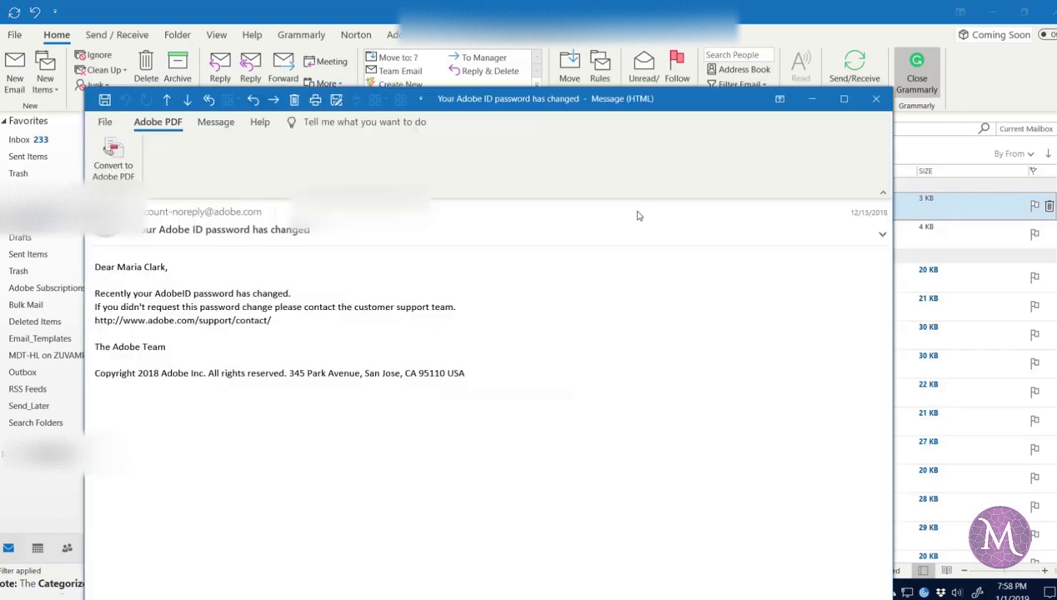
- Add Yellow Category to the Adobe ID password message from its own window
{"action": "double_click", "coordinate": [633, 212]}
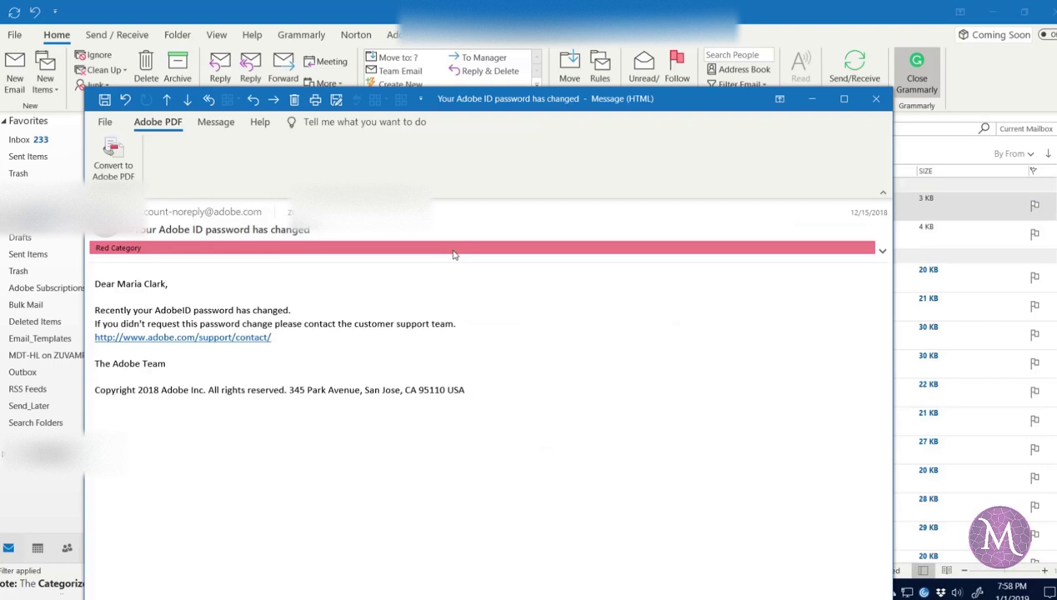
{"action": "right_click", "coordinate": [338, 253]}
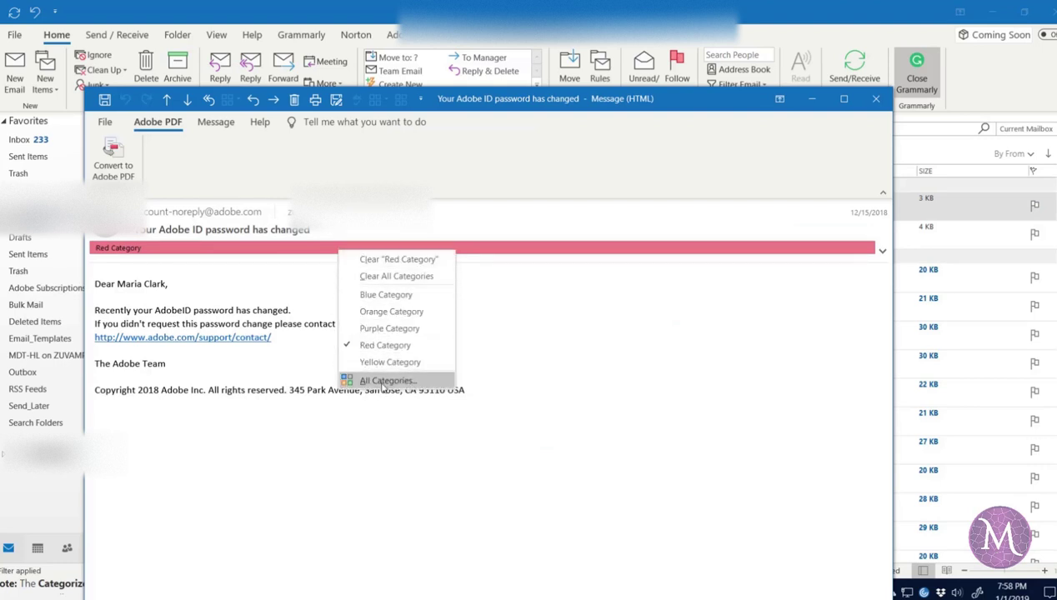
{"action": "left_click", "coordinate": [367, 363]}
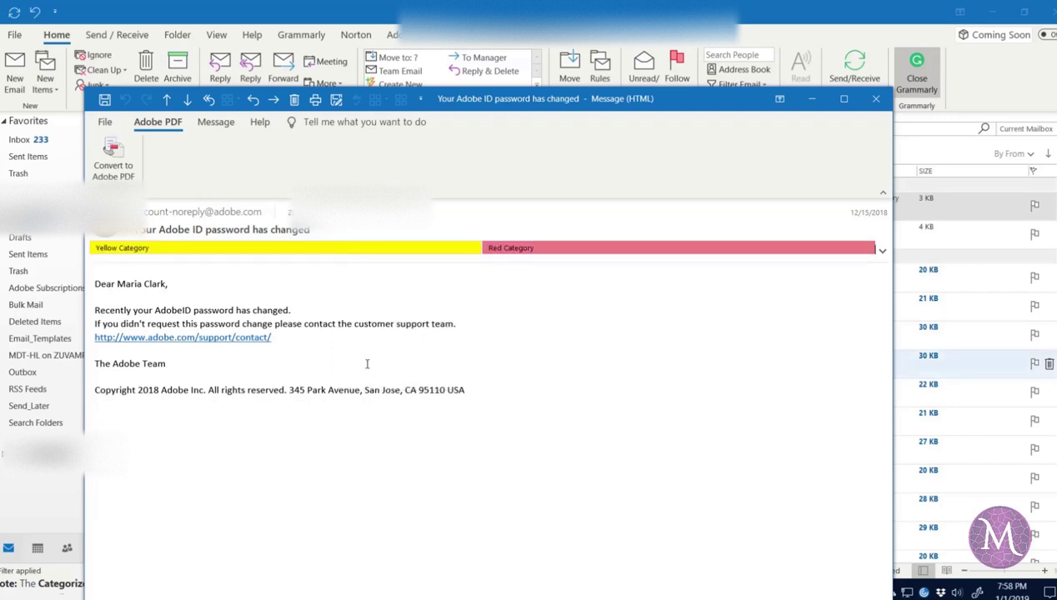
{"action": "left_click", "coordinate": [875, 99]}
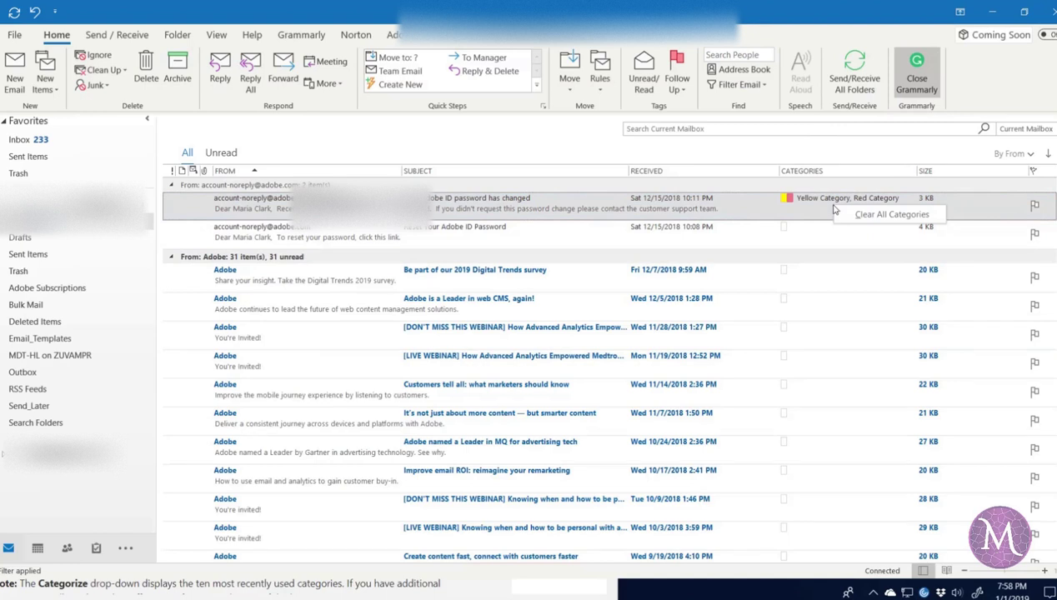
- Clear Red and Yellow from the email's Categories cell, then reapply Red Category alone
{"action": "left_click", "coordinate": [821, 210]}
{"action": "left_click", "coordinate": [823, 209]}
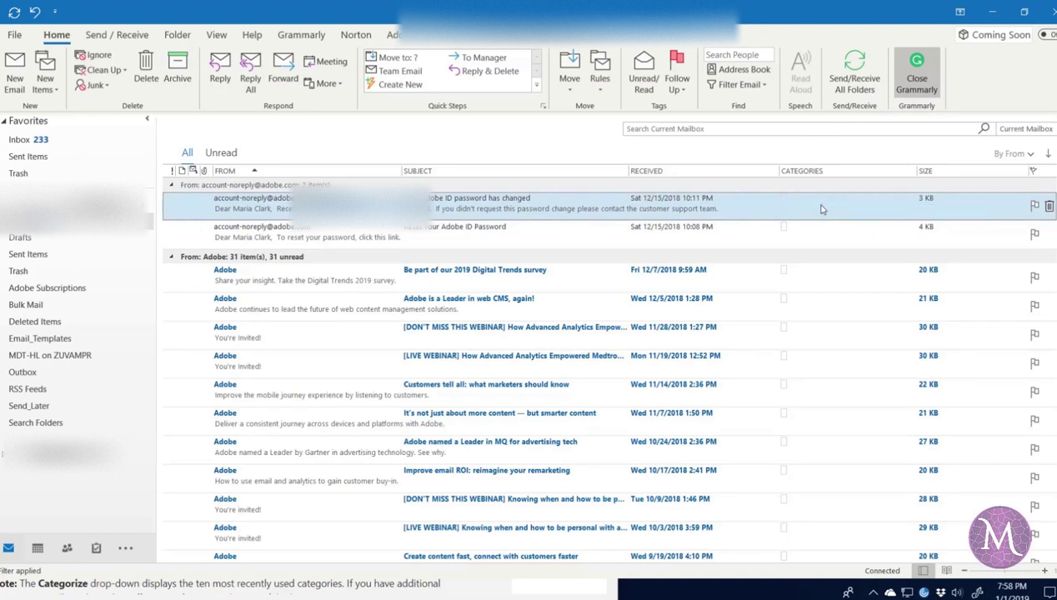
{"action": "left_click", "coordinate": [833, 208]}
{"action": "left_click", "coordinate": [836, 208]}
{"action": "left_click", "coordinate": [839, 209]}
{"action": "left_click", "coordinate": [842, 210]}
{"action": "left_click", "coordinate": [805, 205]}
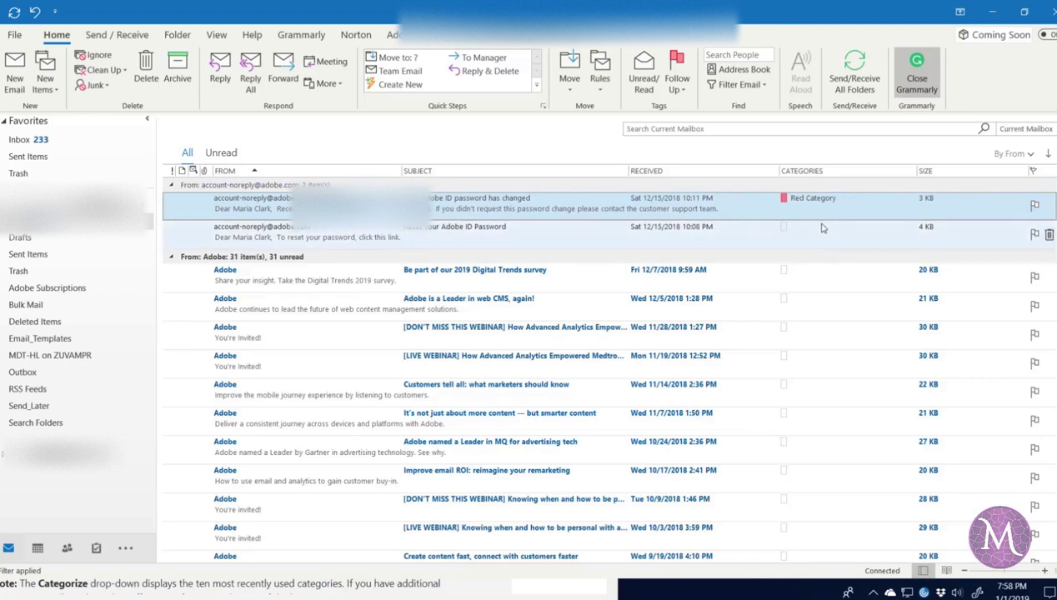
{"action": "double_click", "coordinate": [869, 209]}
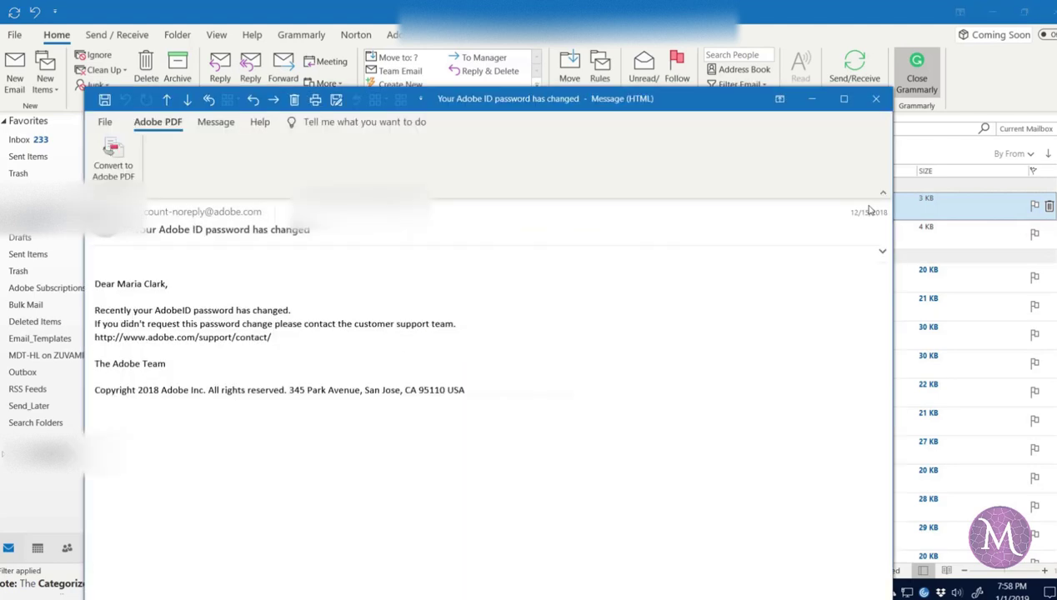
{"action": "left_click", "coordinate": [875, 98]}
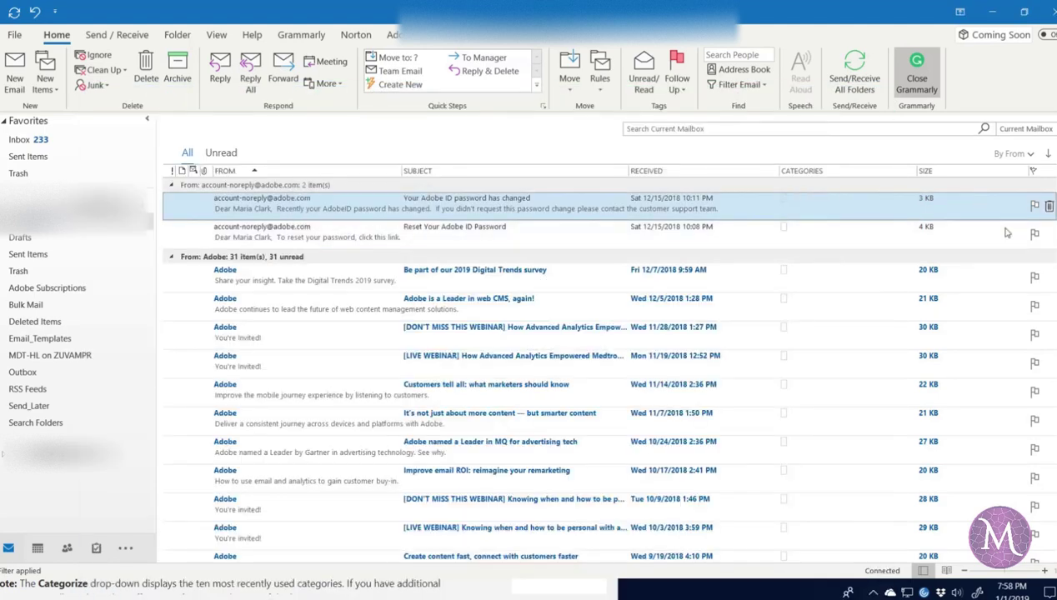
{"action": "left_click", "coordinate": [783, 204]}
{"action": "mouse_move", "coordinate": [96, 547]}
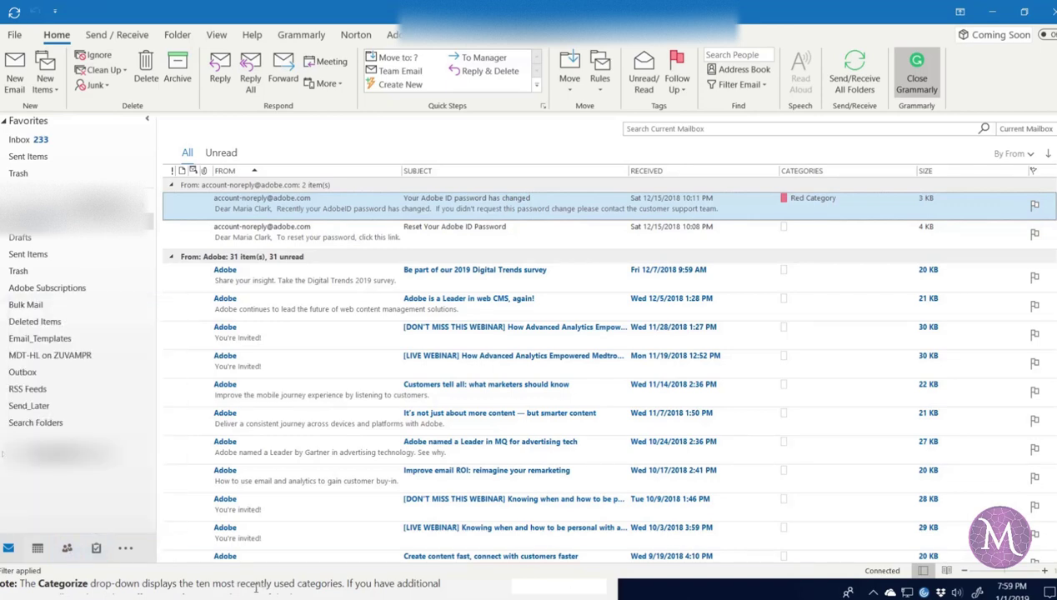
- Go to People and switch the Current View between People and List, ending in List
{"action": "left_click", "coordinate": [66, 550]}
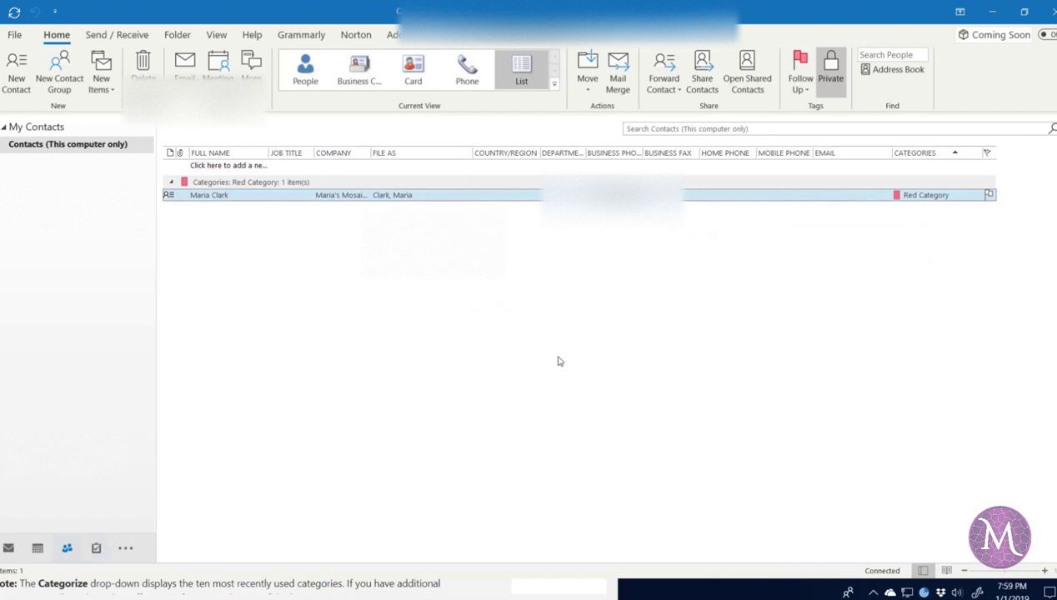
{"action": "left_click", "coordinate": [305, 68]}
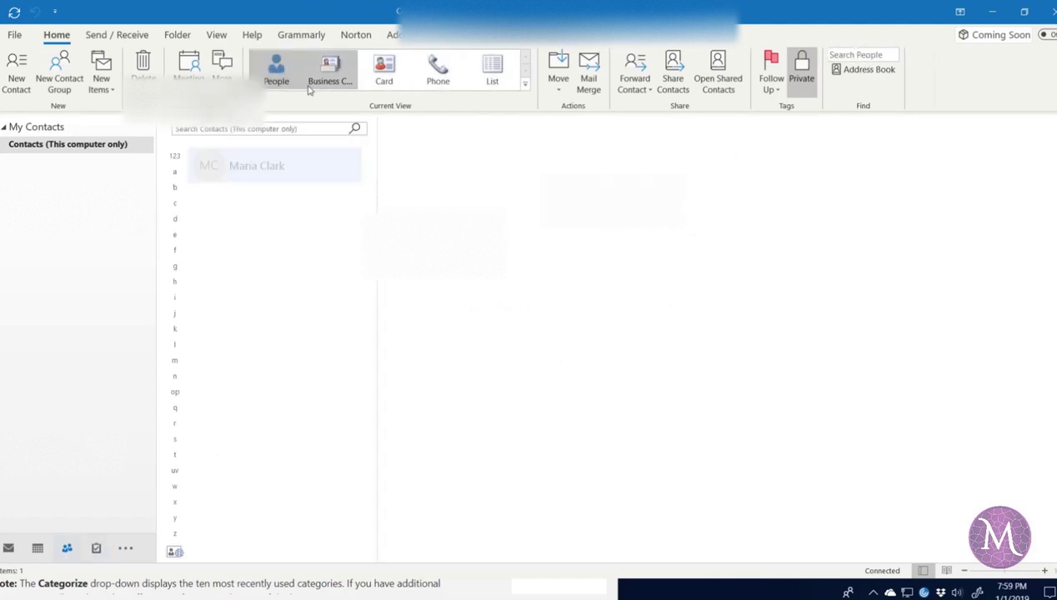
{"action": "left_click", "coordinate": [493, 78]}
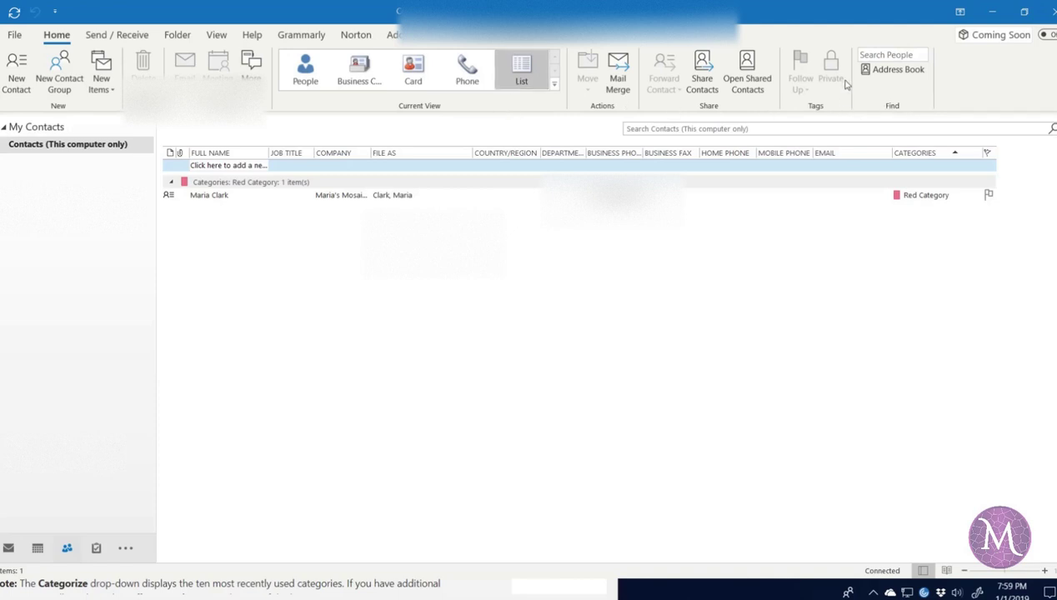
{"action": "left_click", "coordinate": [305, 71]}
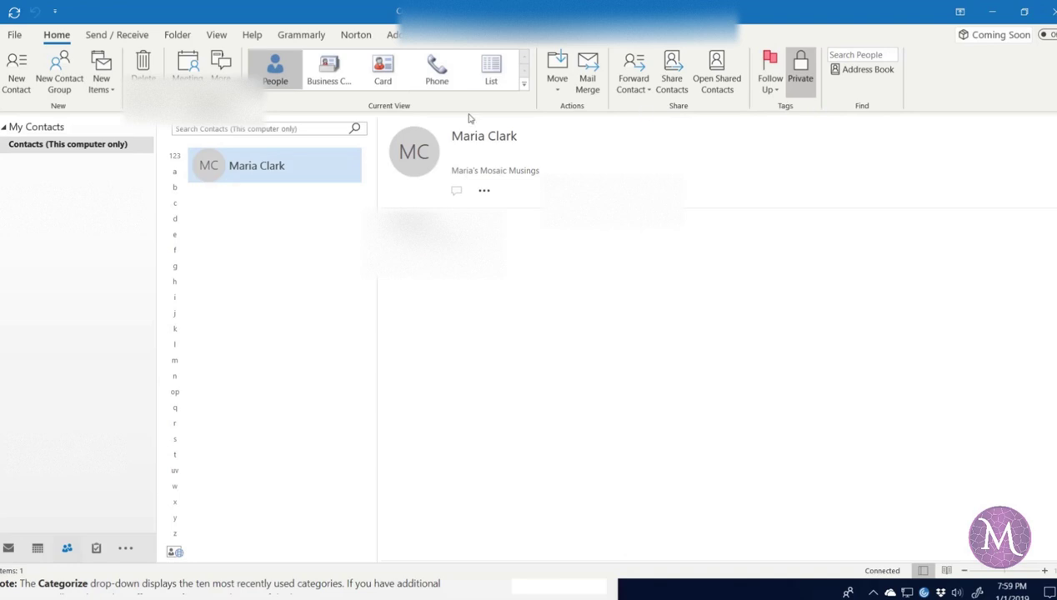
{"action": "left_click", "coordinate": [491, 69]}
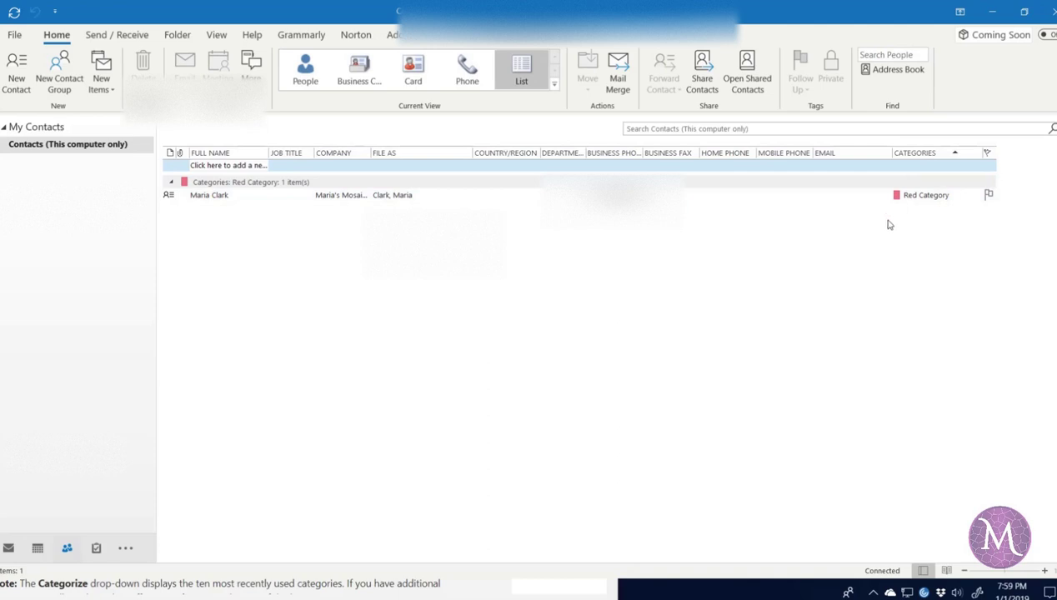
- Clear Red Category from the single contact's Categories cell, leaving it under Categories: (none)
{"action": "left_click", "coordinate": [911, 196]}
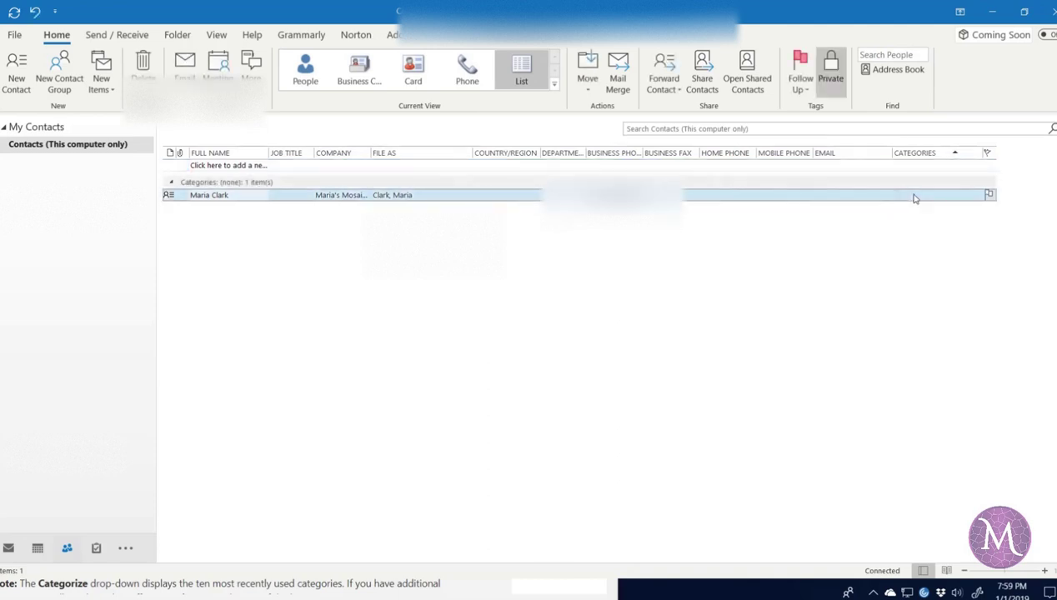
{"action": "left_click", "coordinate": [908, 198]}
{"action": "left_click", "coordinate": [923, 201]}
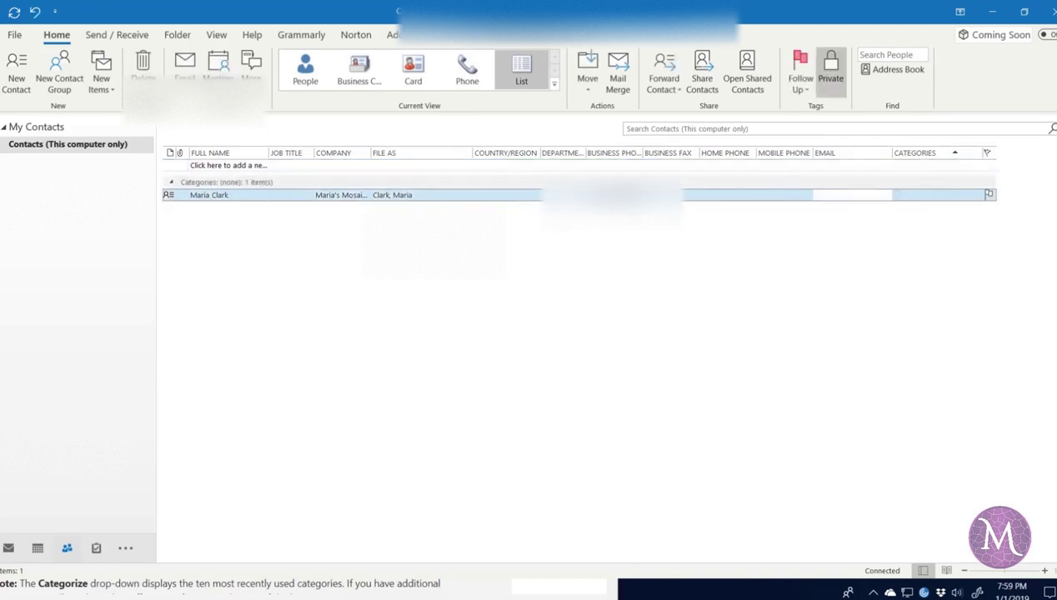
{"action": "left_click", "coordinate": [910, 199]}
{"action": "left_click", "coordinate": [914, 199]}
{"action": "left_click", "coordinate": [914, 200]}
{"action": "left_click", "coordinate": [915, 199]}
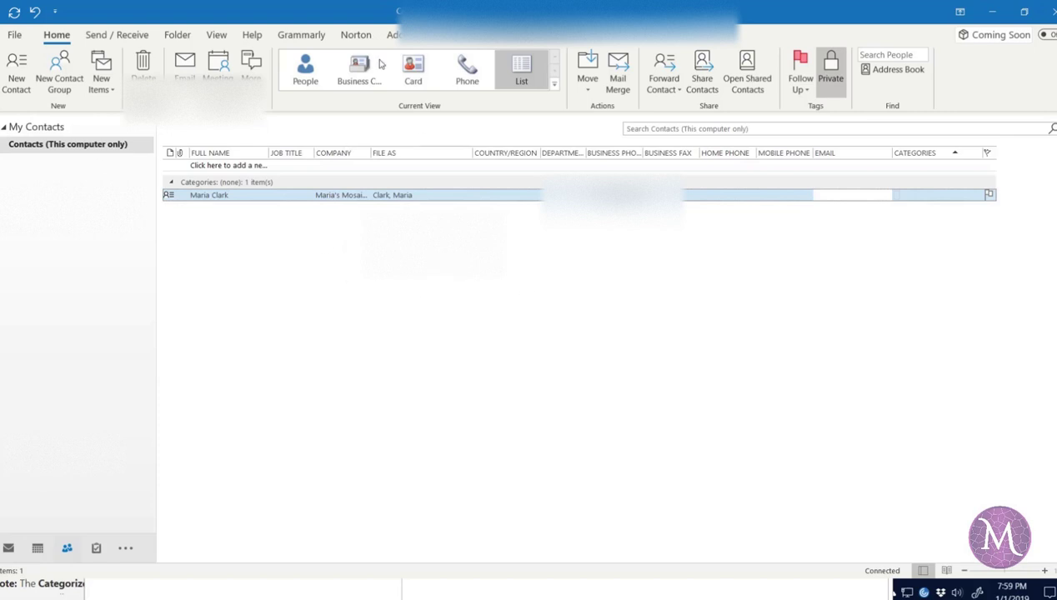
- Discard a blank new contact, back out of the File page, and return to Mail
{"action": "left_click", "coordinate": [14, 80]}
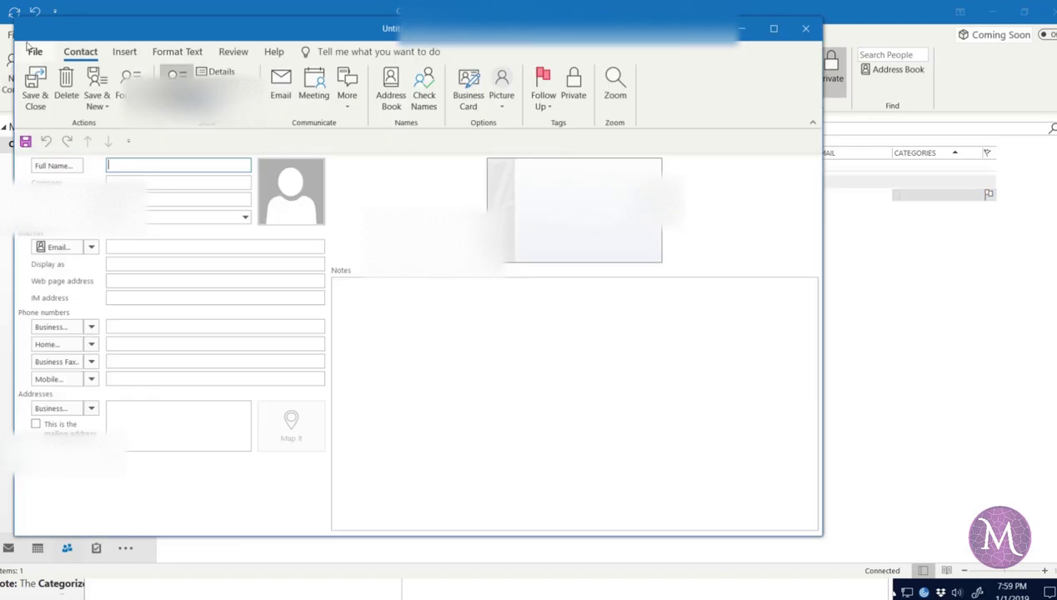
{"action": "left_click", "coordinate": [806, 31]}
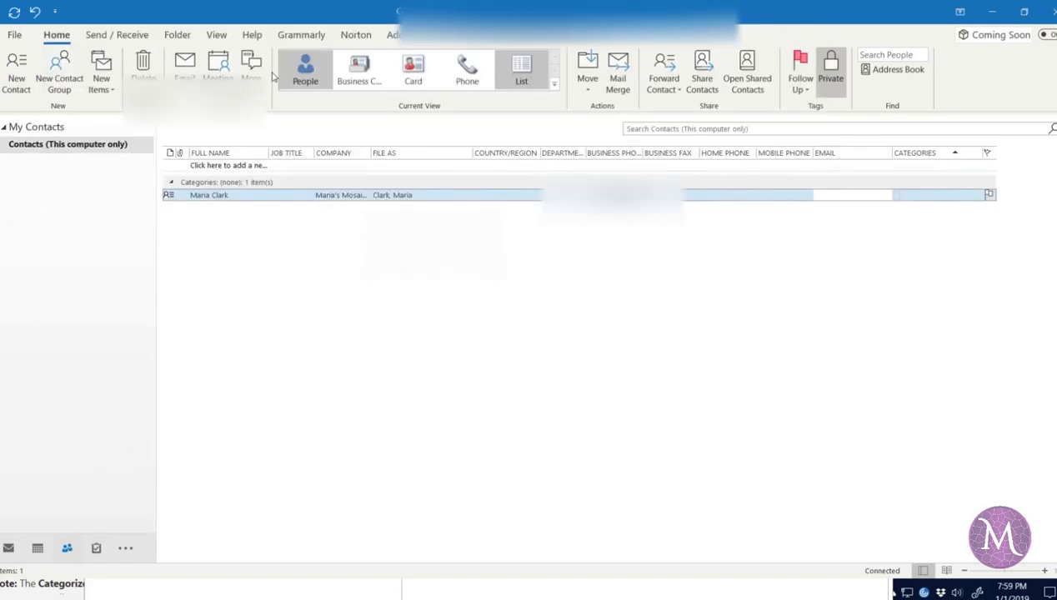
{"action": "left_click", "coordinate": [14, 34]}
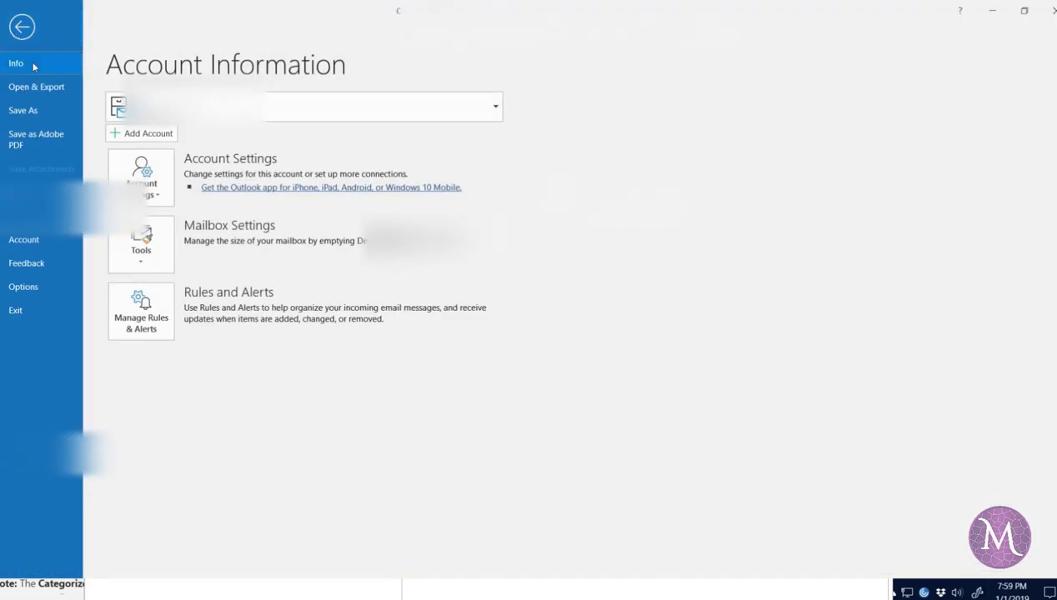
{"action": "left_click", "coordinate": [25, 30]}
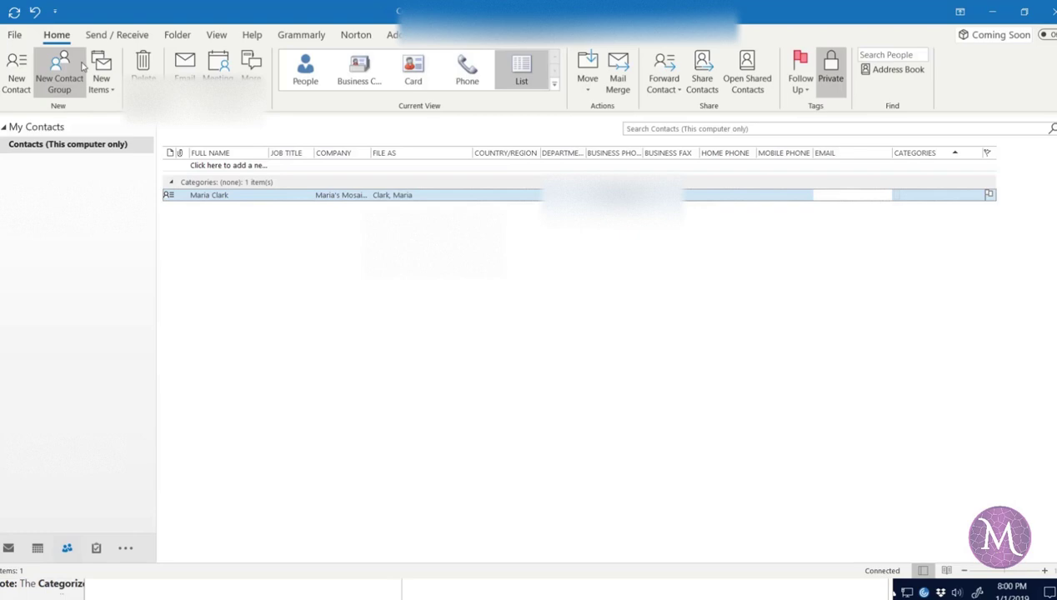
{"action": "left_click", "coordinate": [9, 548]}
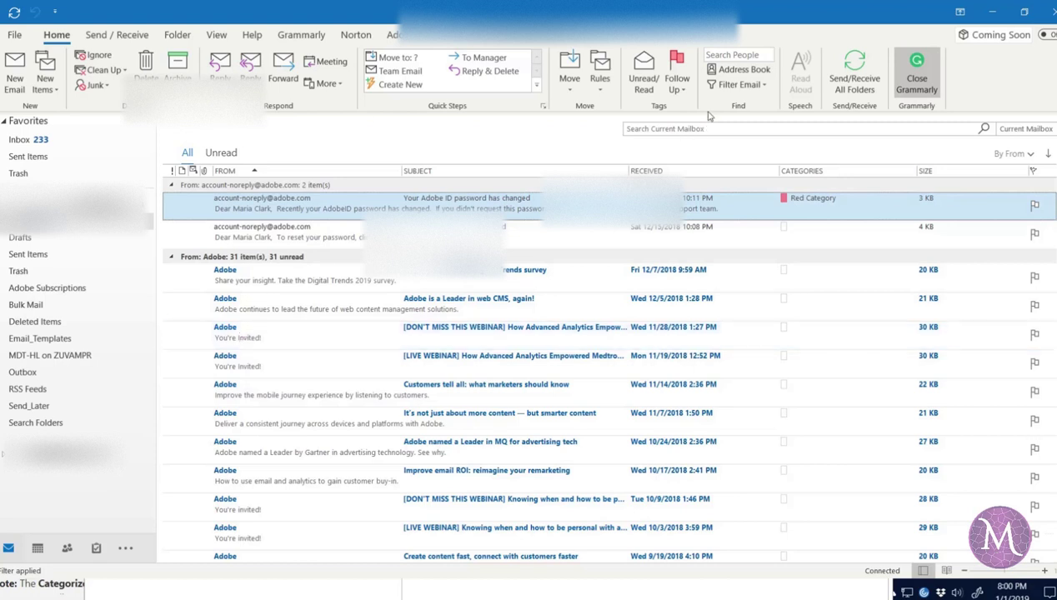
- Open Filter Email on the Home tab and show the Categorized submenu of colour categories
{"action": "left_click", "coordinate": [762, 86]}
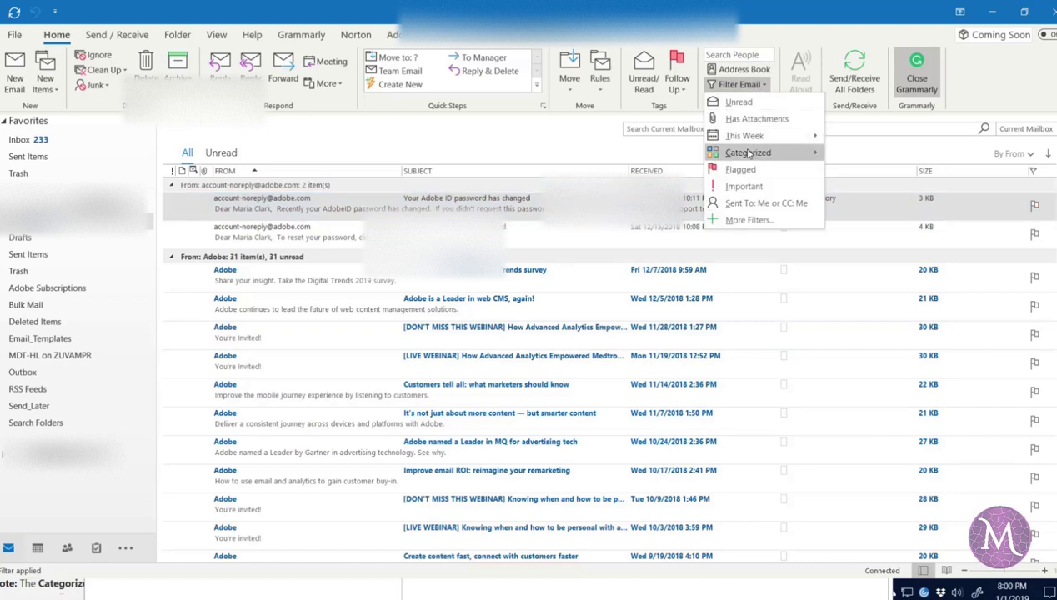
{"action": "mouse_move", "coordinate": [768, 158]}
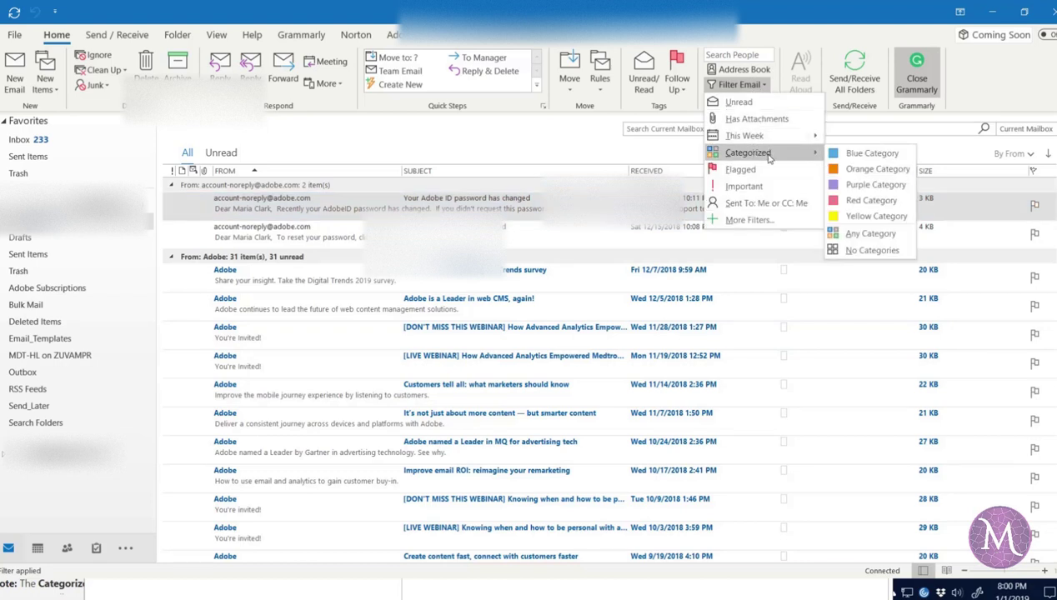